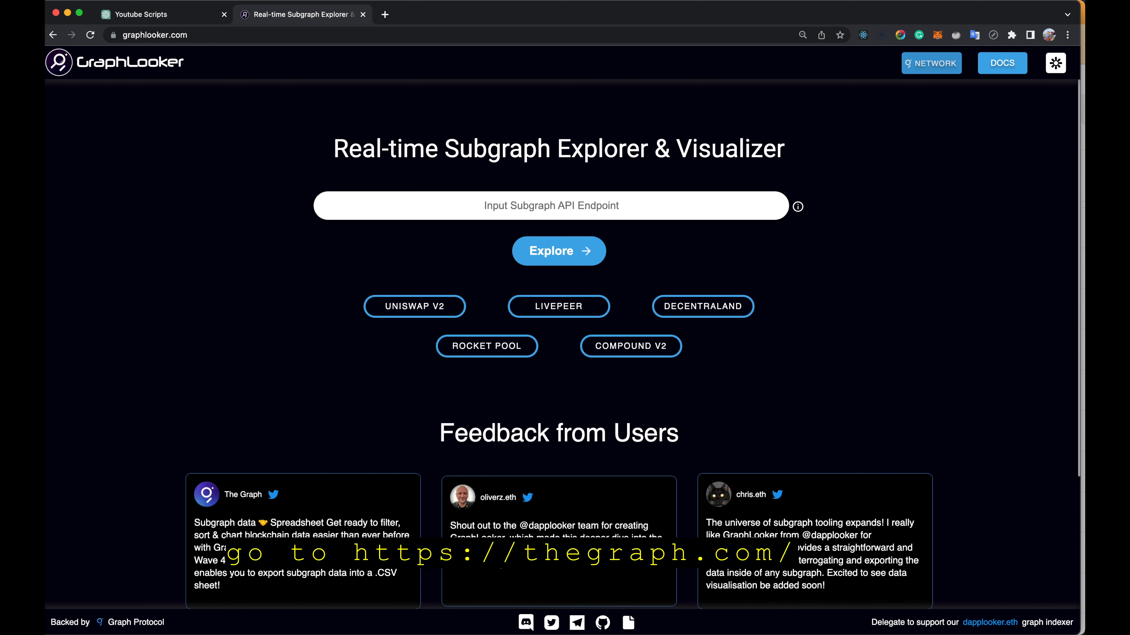
Open thegraph.com in a new browser tab and go to the API Keys page of Subgraph Studio.
left_click(385, 15)
type("the")
key("Return")
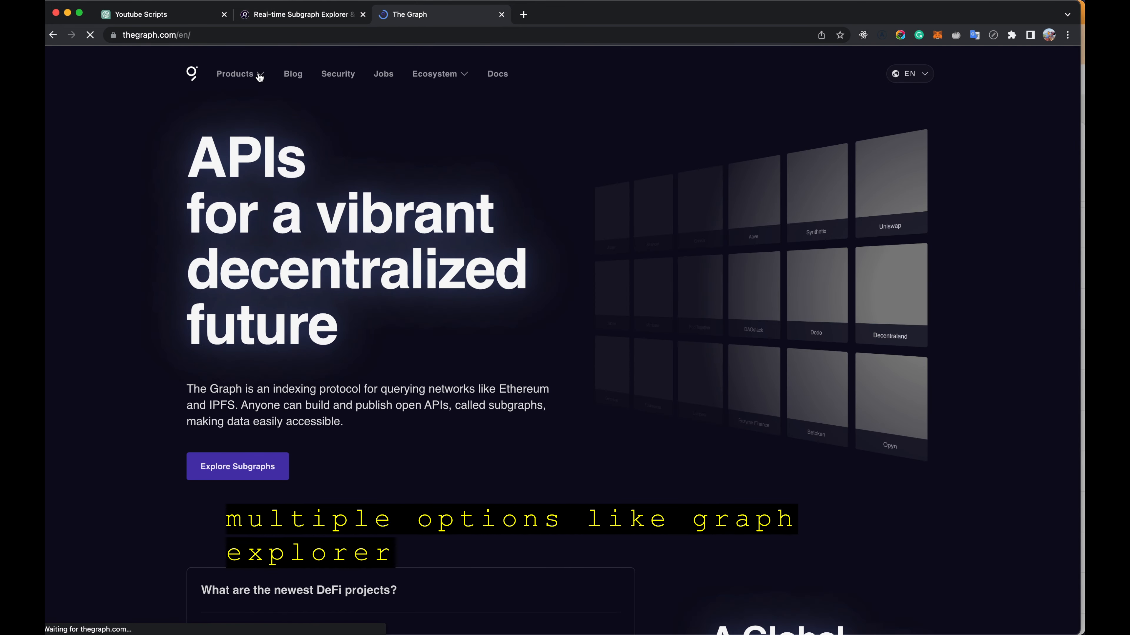
left_click(260, 76)
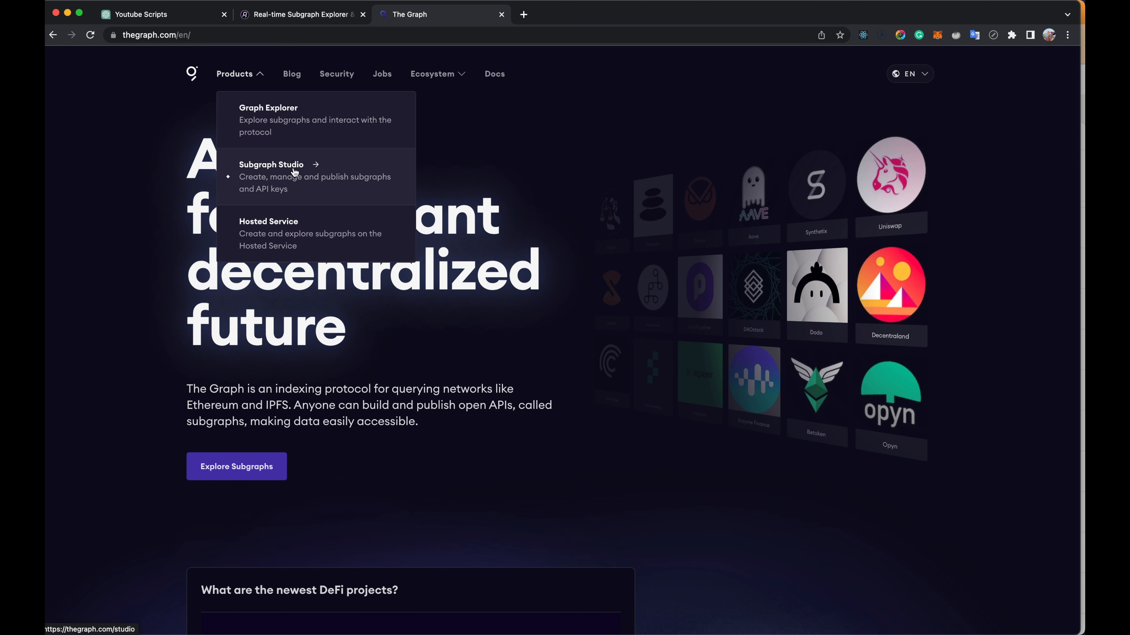
left_click(283, 171)
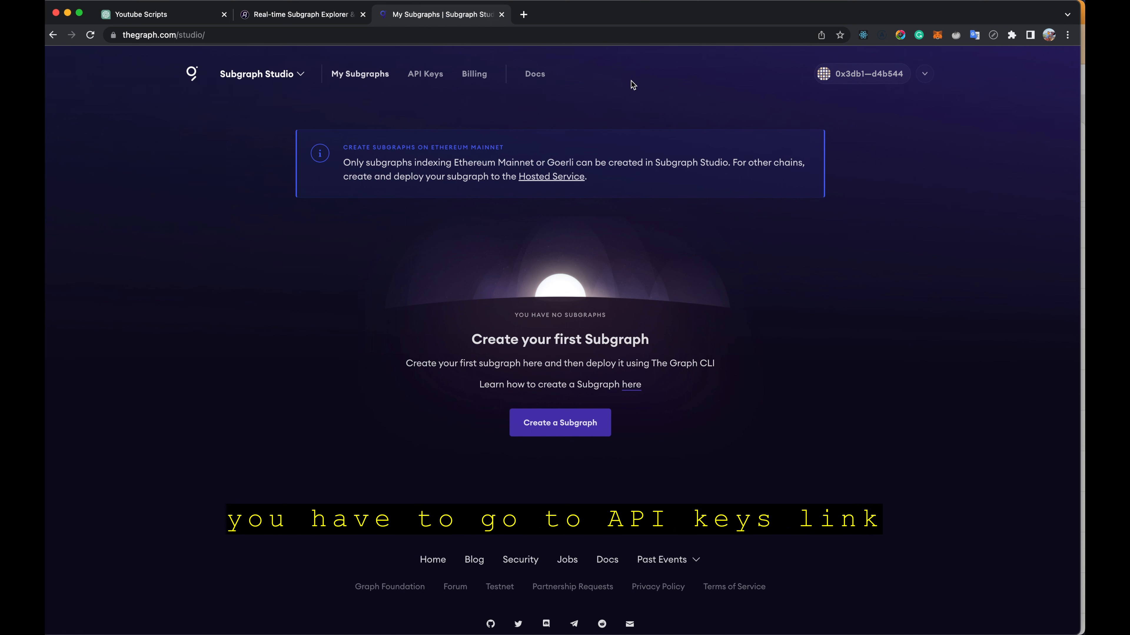
left_click(426, 75)
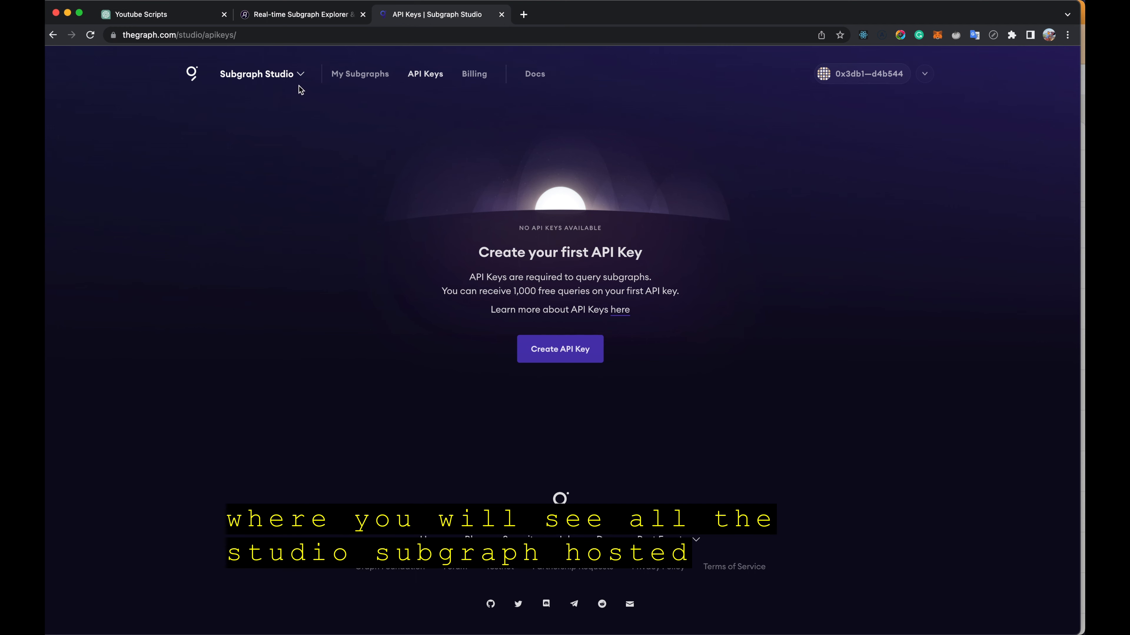
Switch from Subgraph Studio to Graph Explorer and open the Uniswap v3 Ethereum subgraph.
left_click(297, 75)
left_click(285, 118)
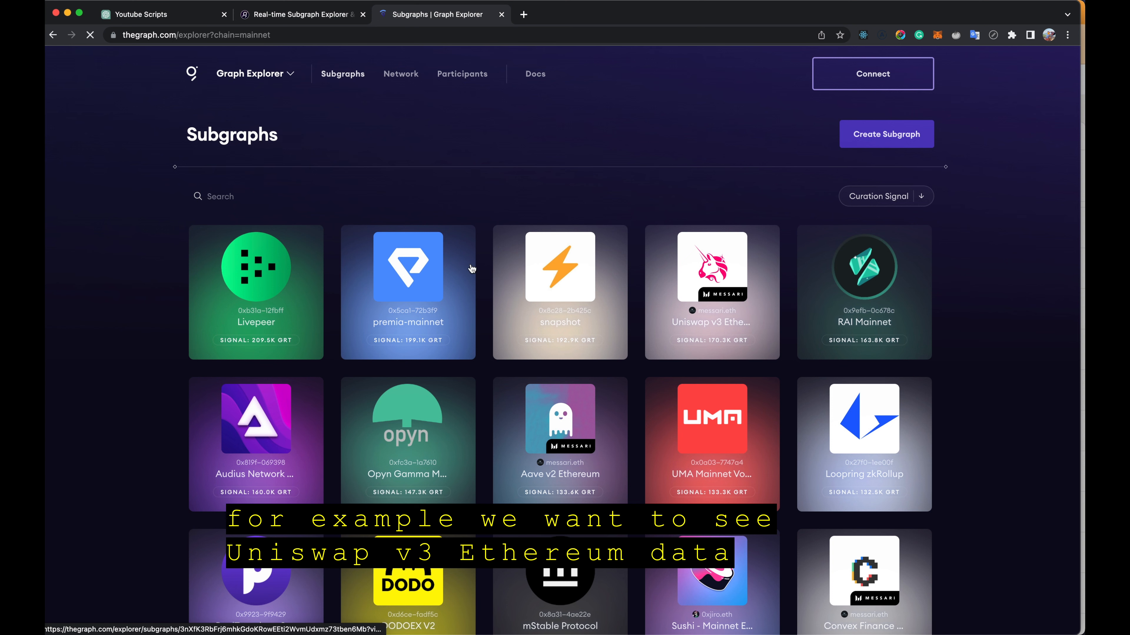
scroll(471, 268, "down", 4)
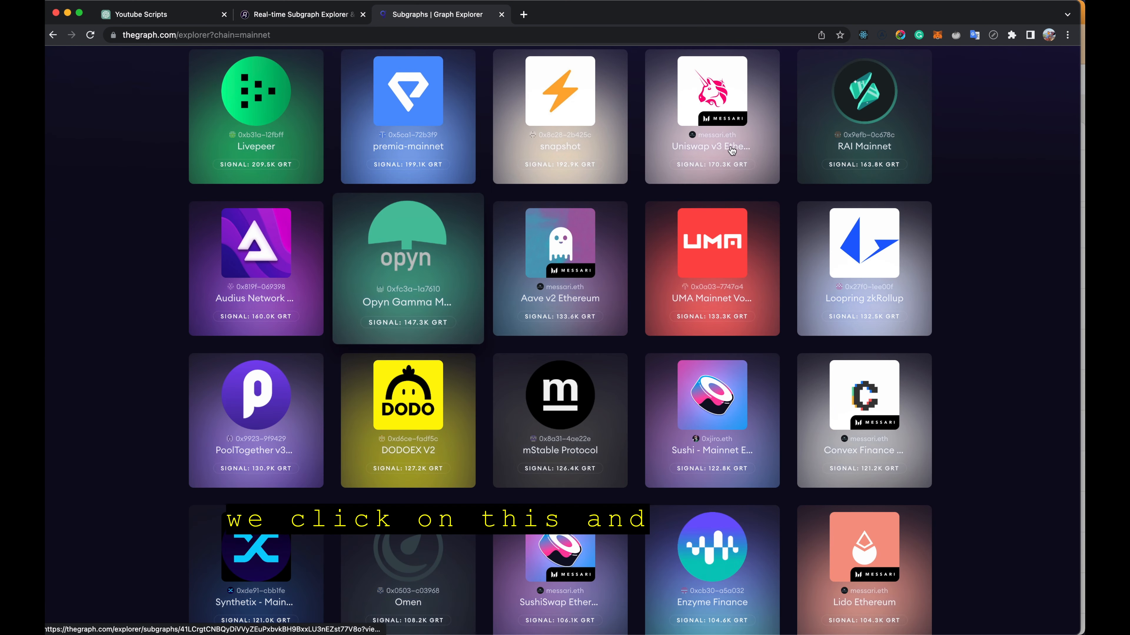
scroll(732, 151, "up", 2)
left_click(735, 231)
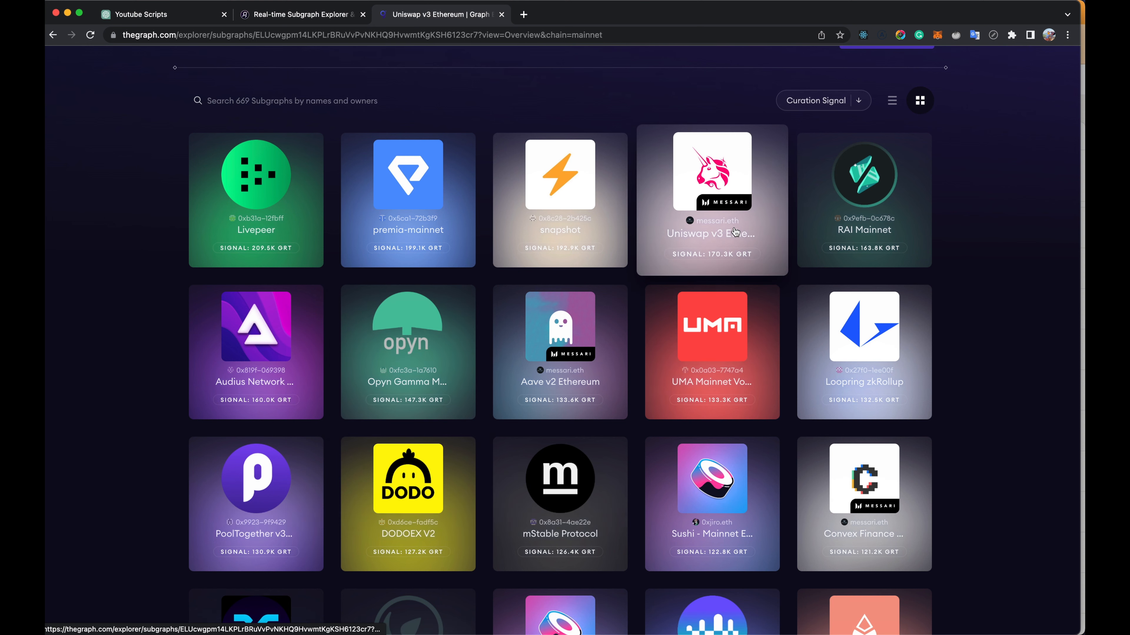
Copy the Uniswap v3 Ethereum subgraph's query URL and paste it into line 3 of the note in the text editor.
scroll(465, 330, "down", 2)
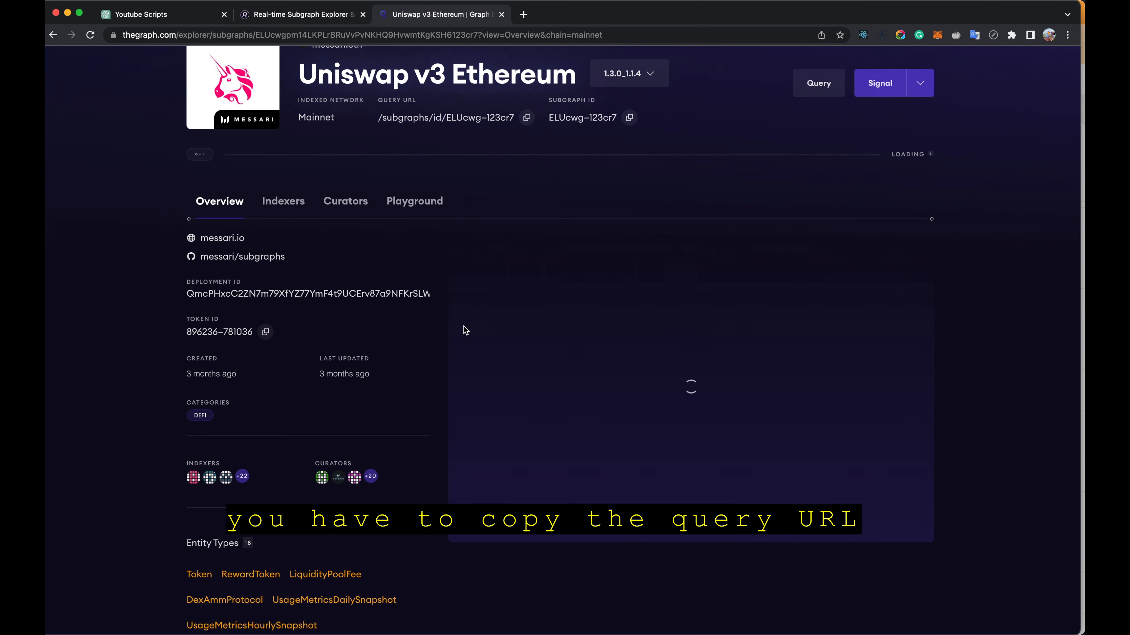
scroll(436, 232, "up", 2)
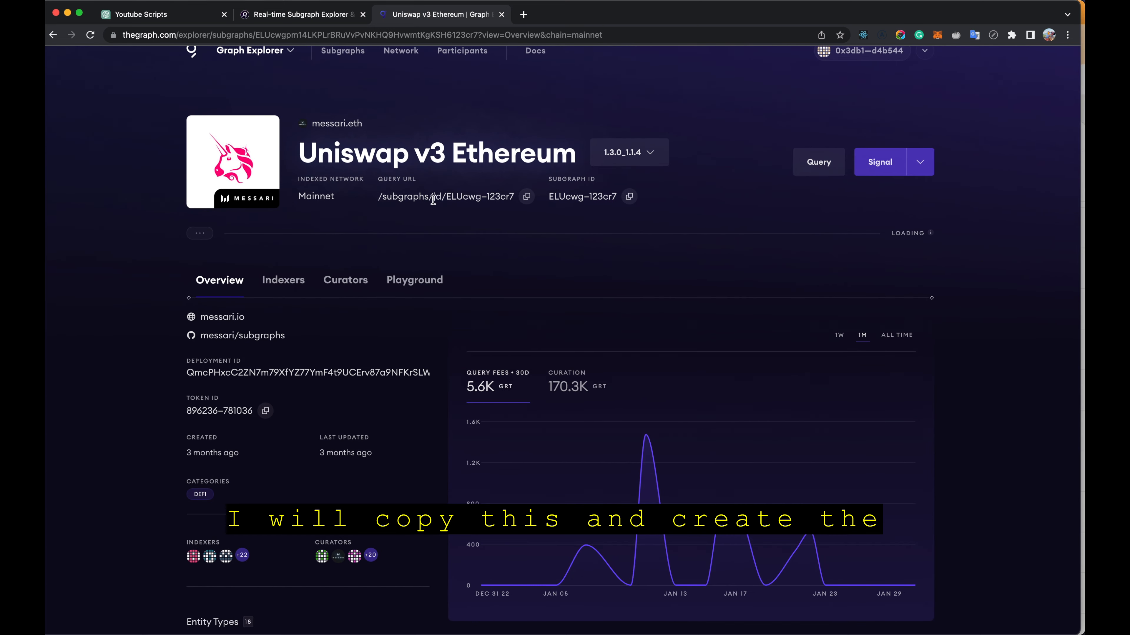
left_click(527, 197)
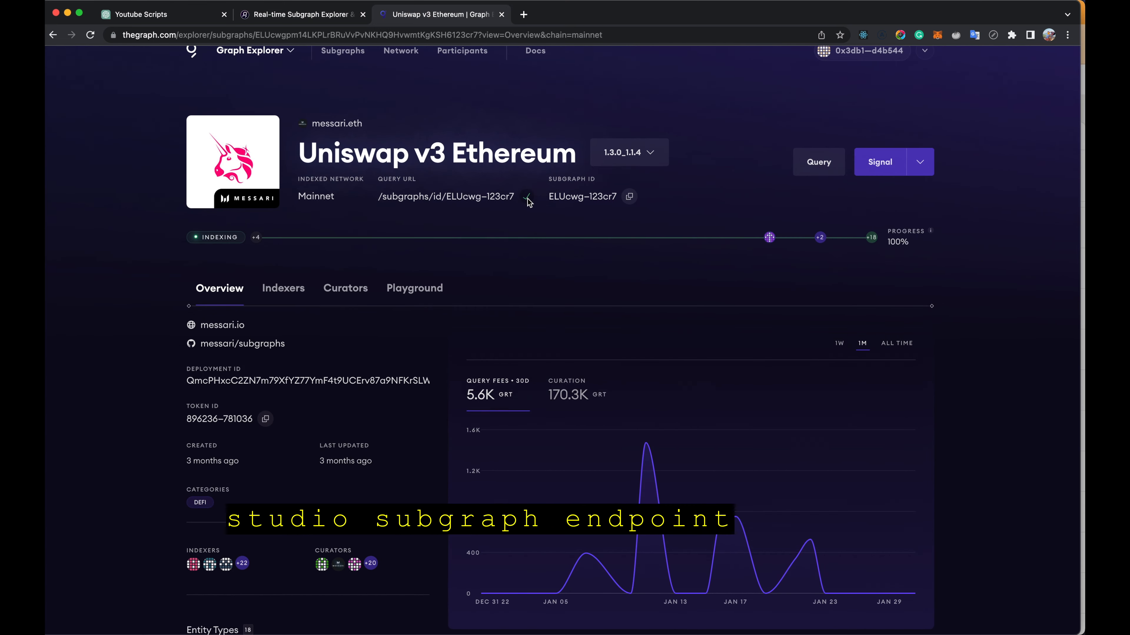
key("super+Tab")
key("super+Tab")
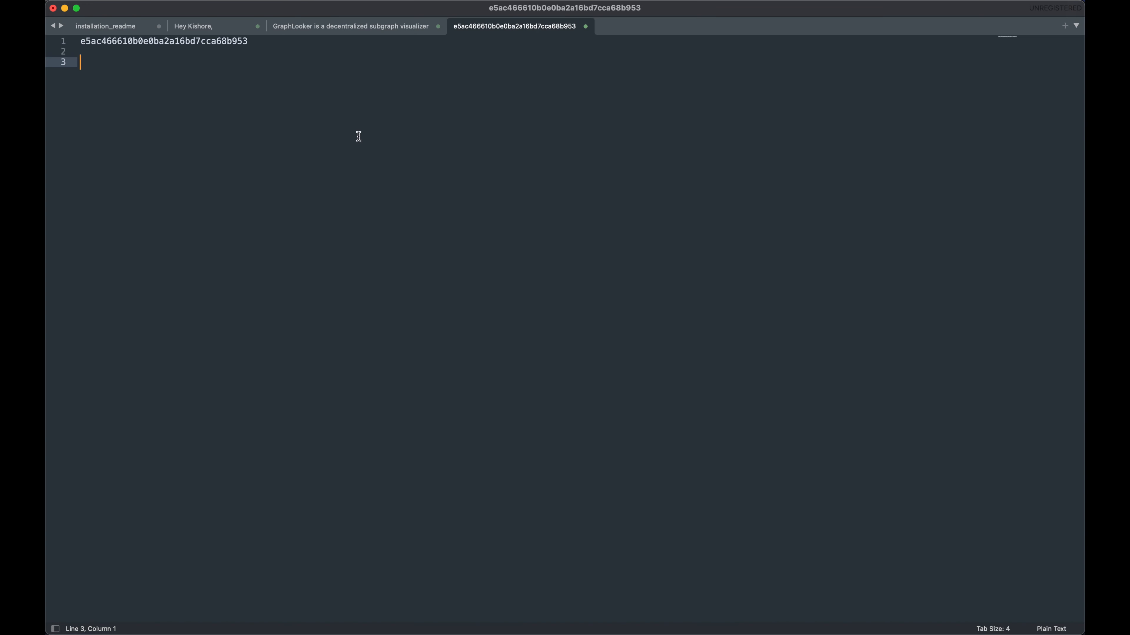
key("super+v")
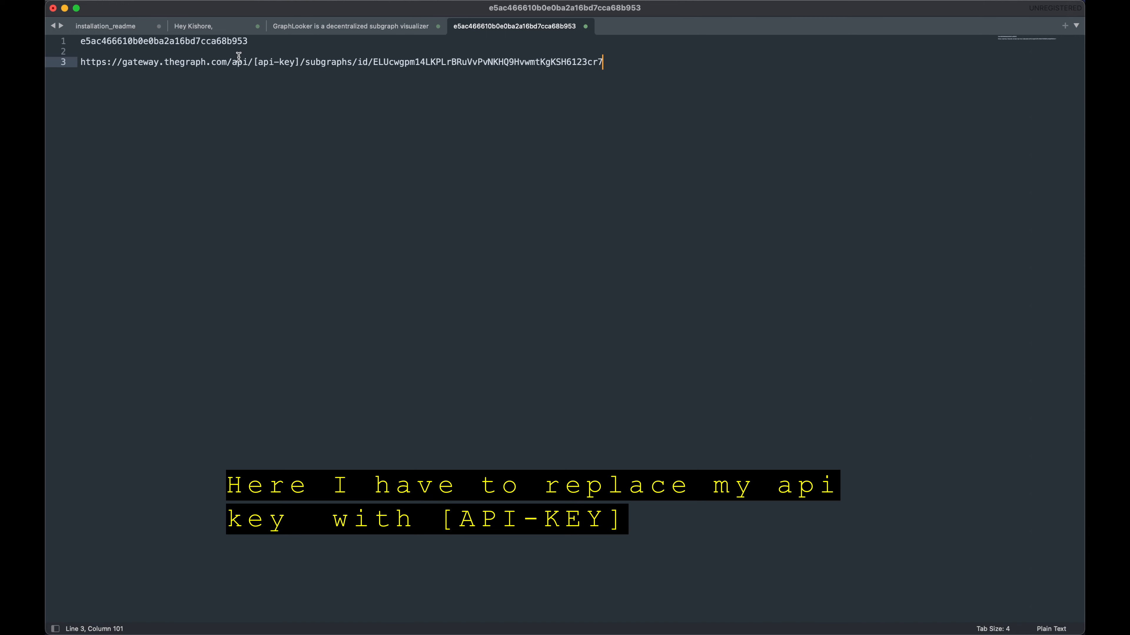
Replace the [api-key] placeholder in the query URL with the API key copied from line 1.
left_click_drag(253, 61, 299, 61)
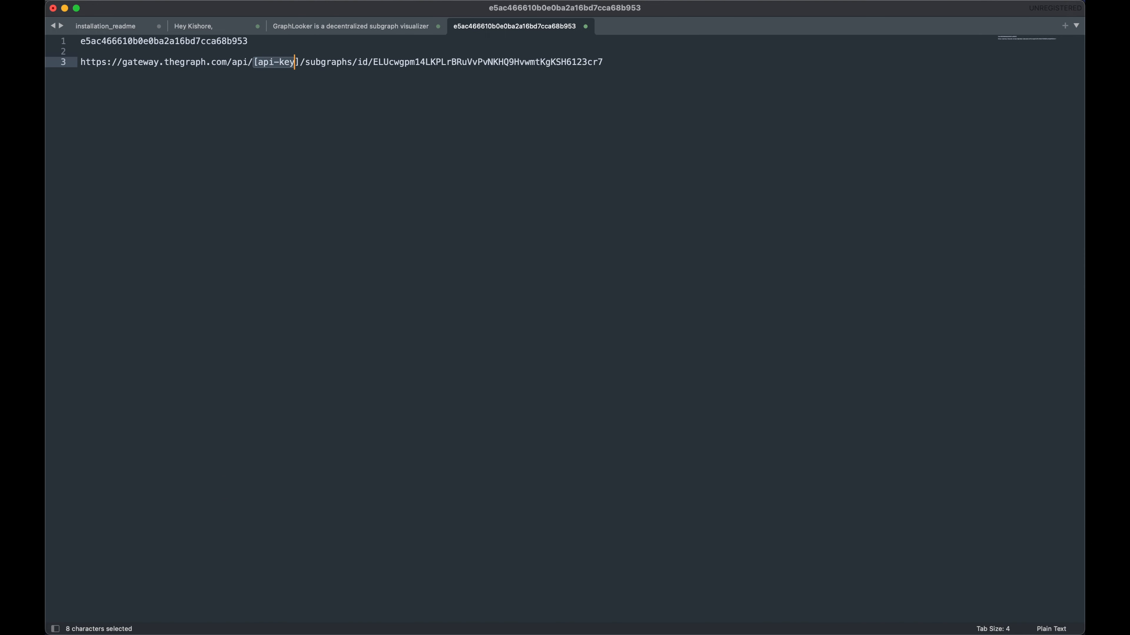
left_click(260, 39)
key("super+shift+Left")
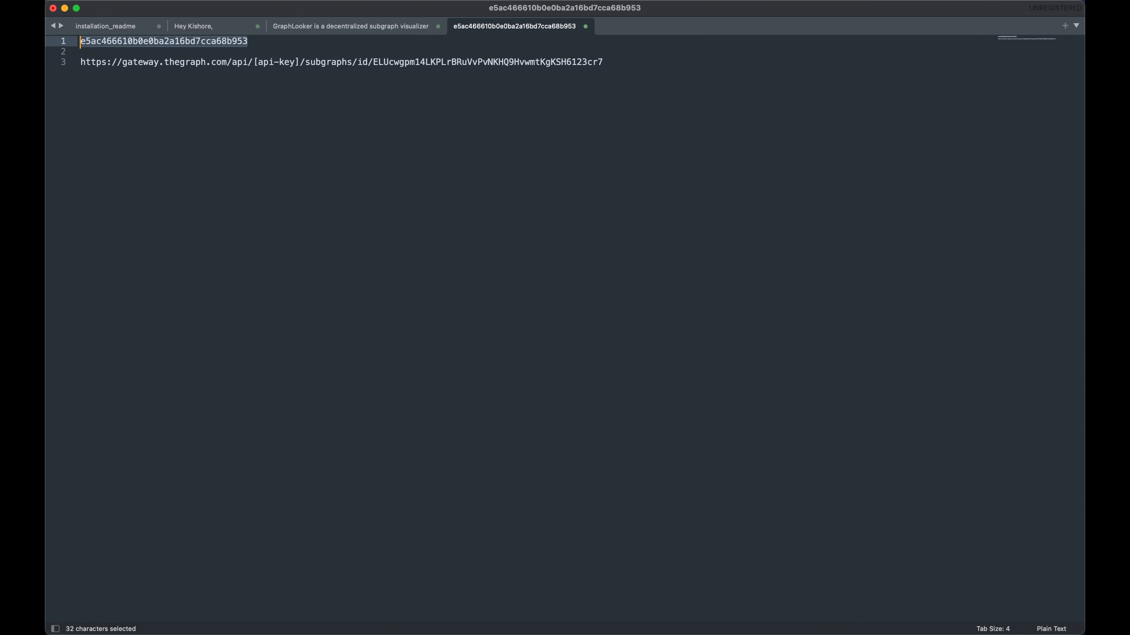
key("super+c")
left_click_drag(254, 62, 299, 62)
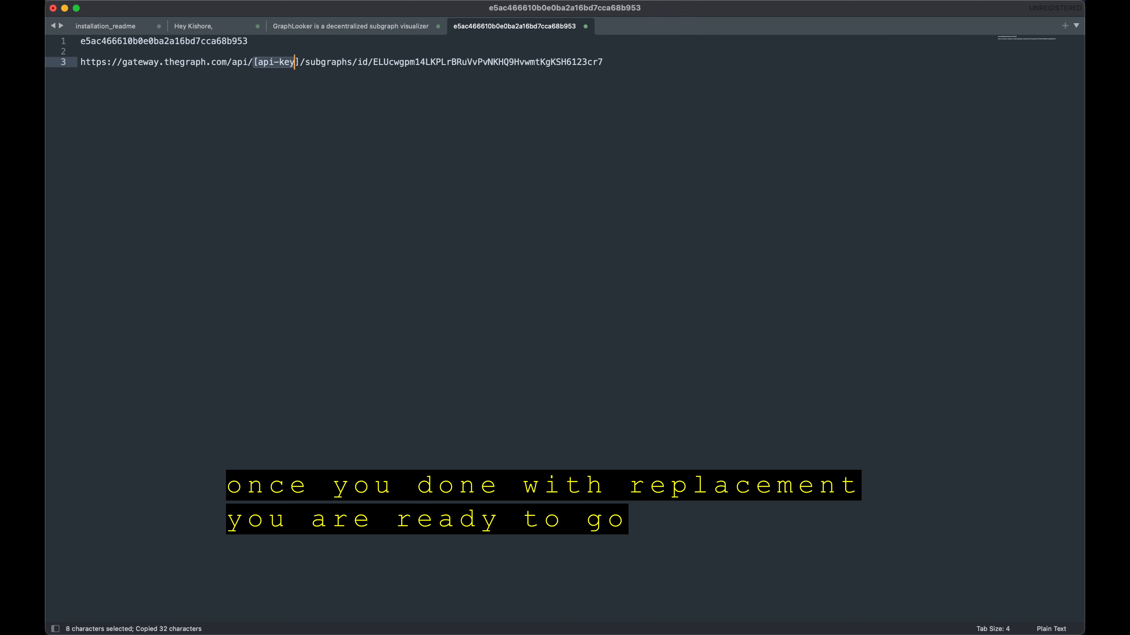
key("super+v")
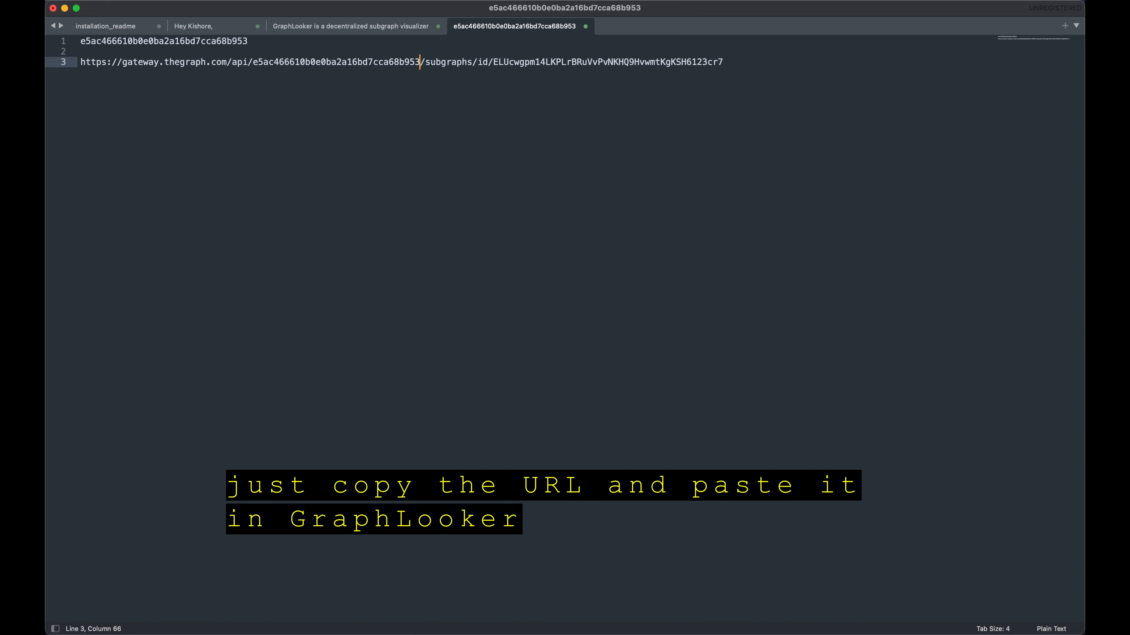
Copy the completed query URL containing the API key, enter it as GraphLooker's subgraph API endpoint in the browser, and explore it.
key("super+shift+Right")
key("super+c")
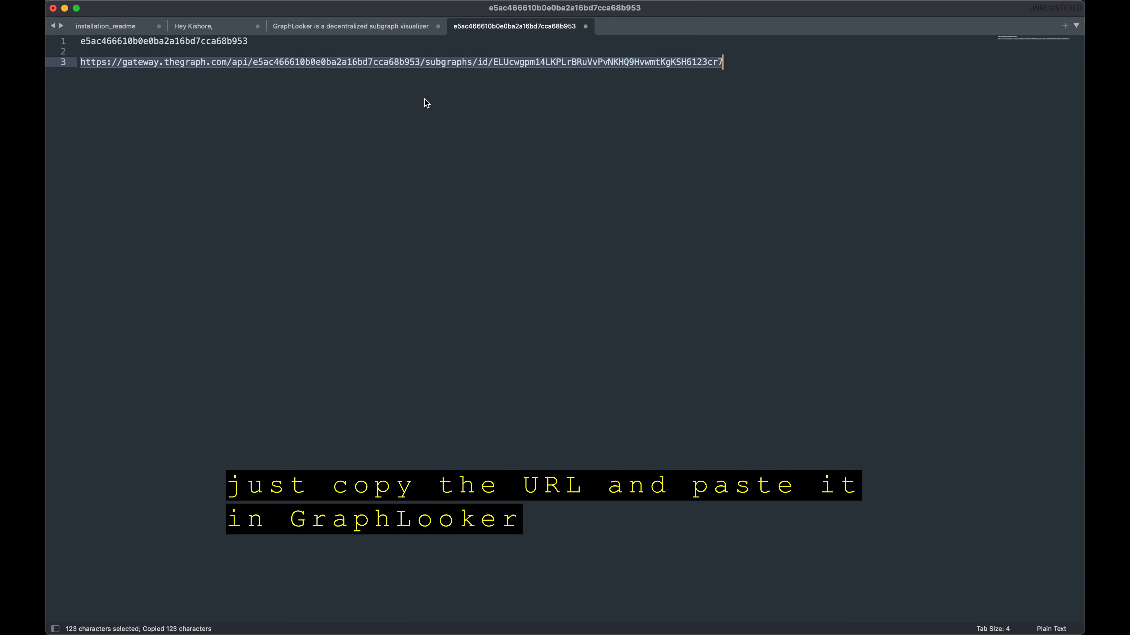
key("super+Tab")
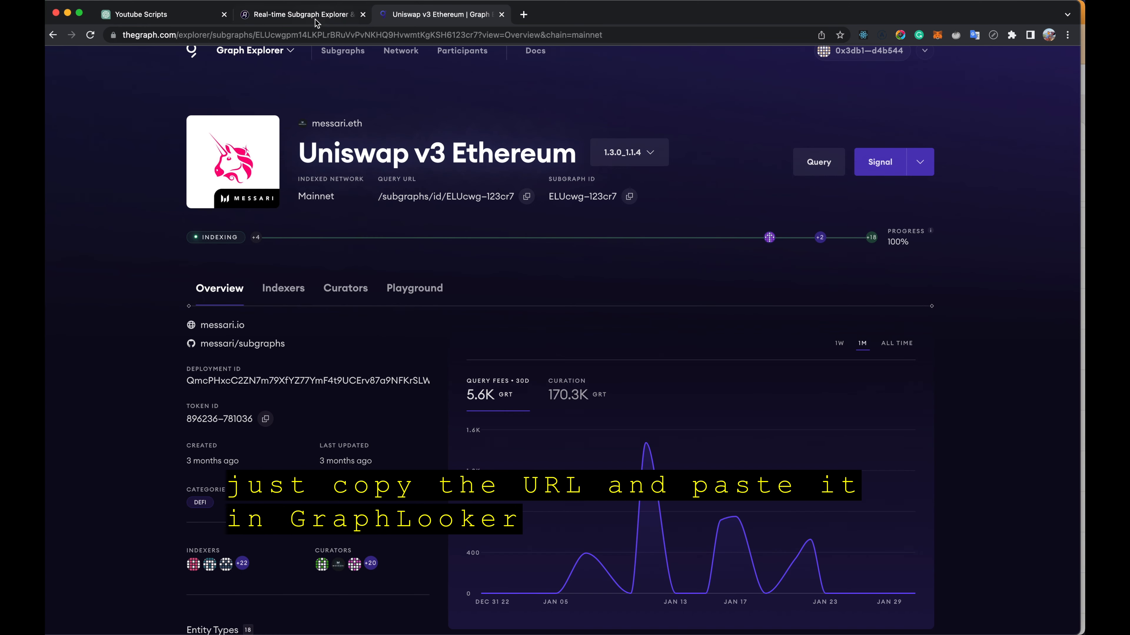
left_click(316, 20)
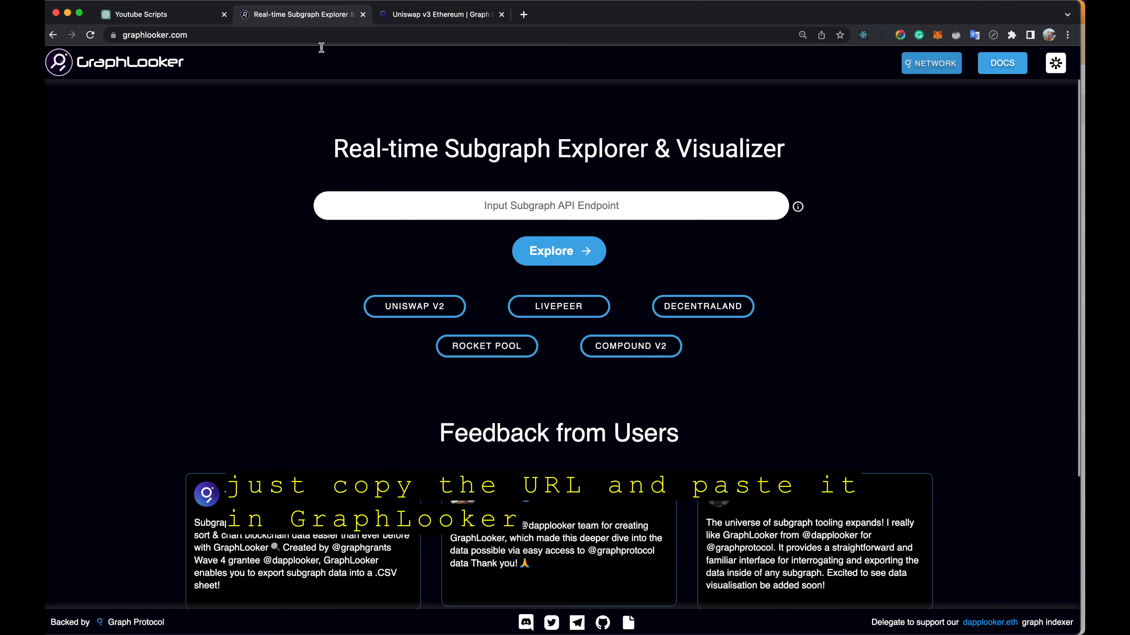
left_click(443, 209)
key("super+v")
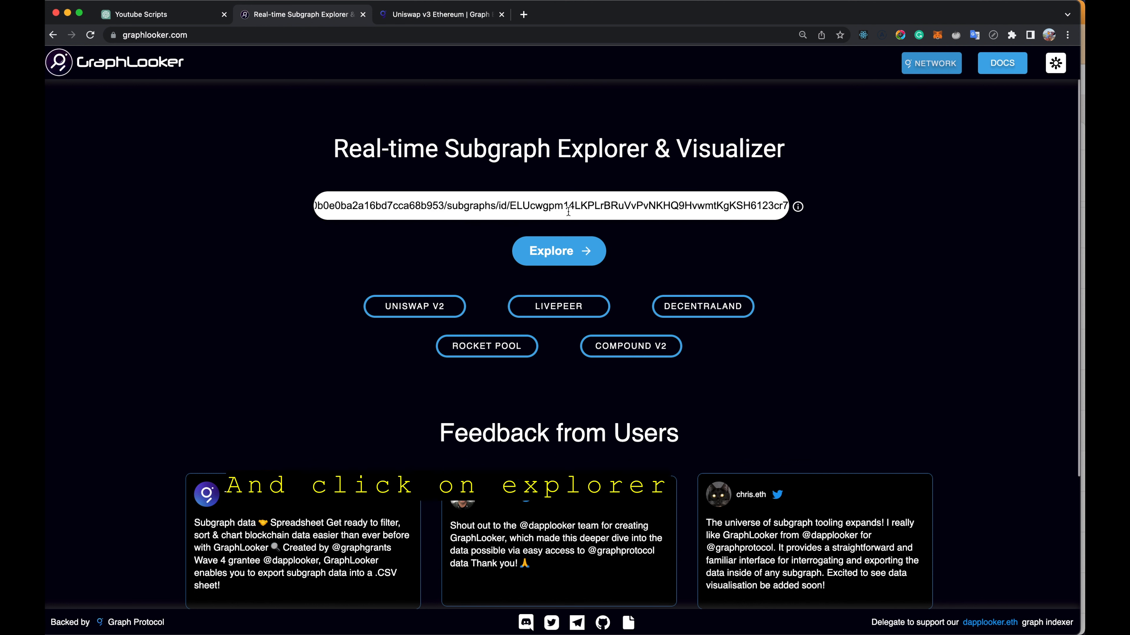
left_click(583, 254)
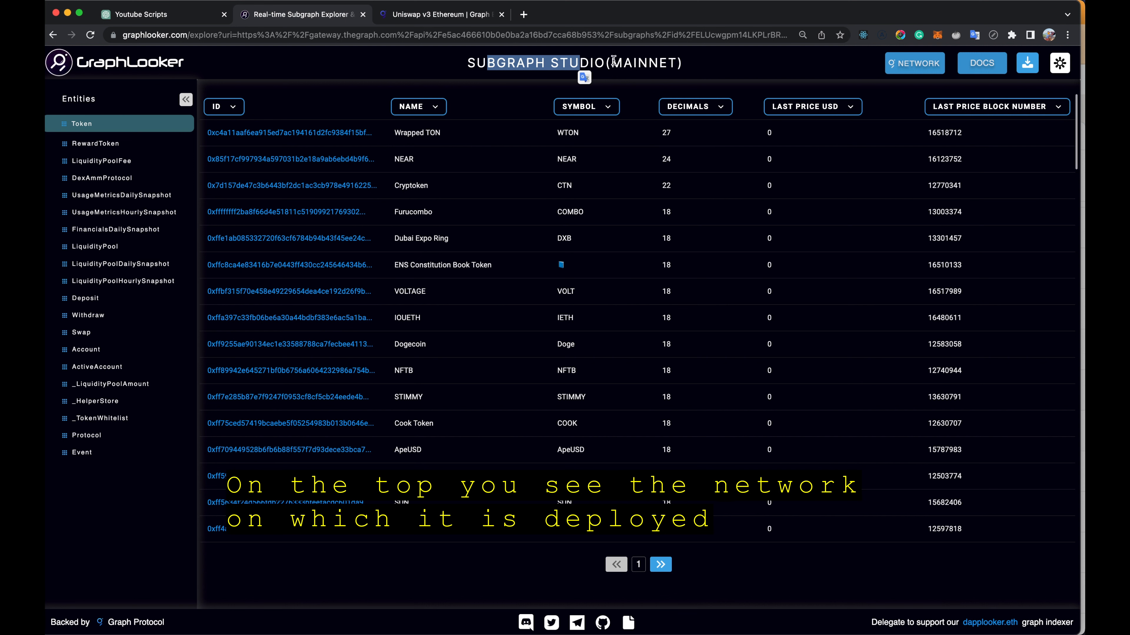
Open the Deposit entity of the mainnet subgraph and look across all of its table columns.
double_click(637, 61)
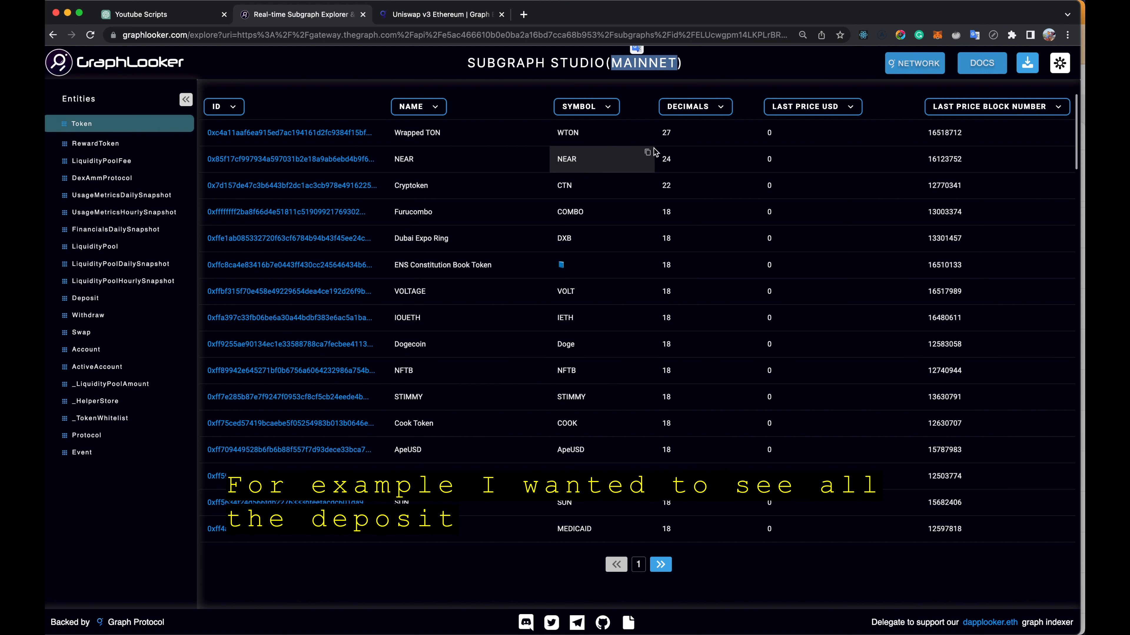
left_click(118, 297)
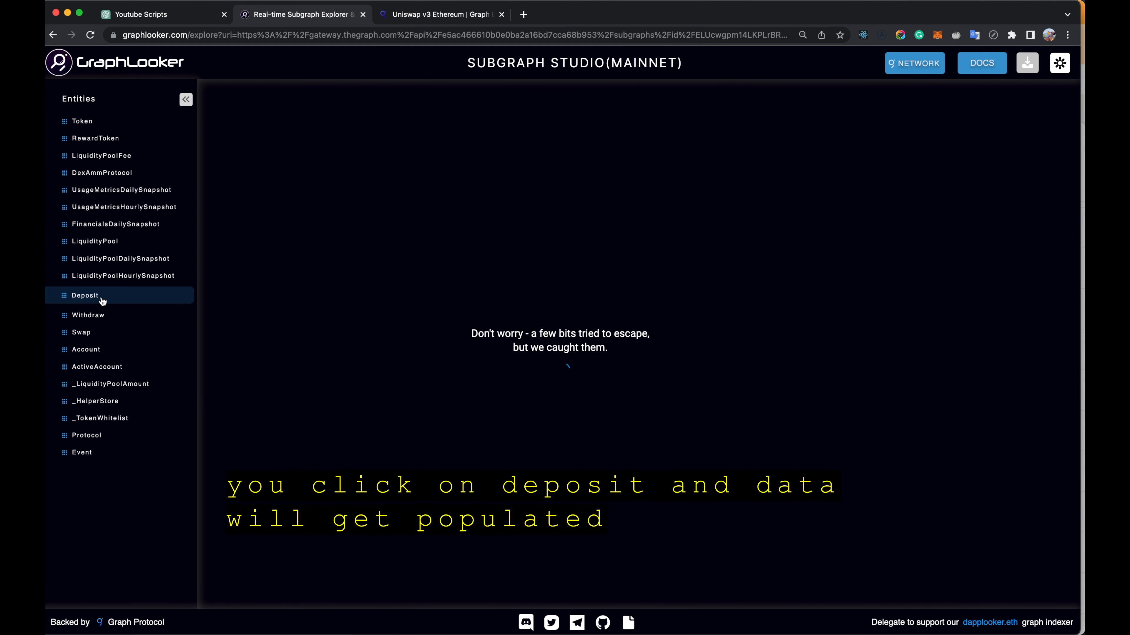
left_click(101, 301)
scroll(841, 405, "right", 10)
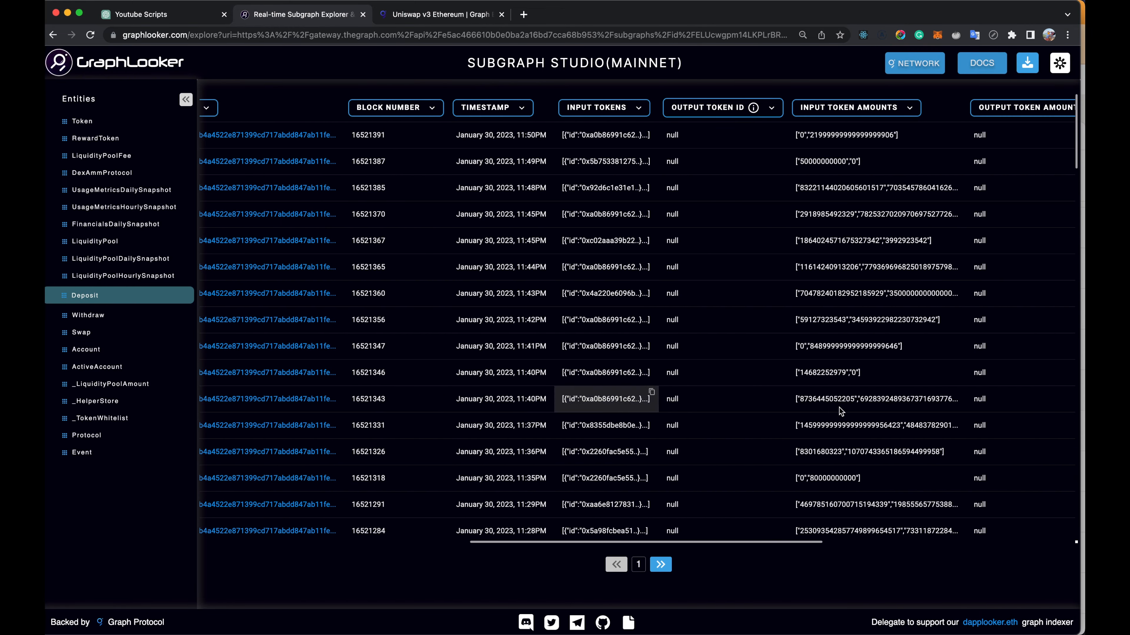
scroll(841, 412, "right", 3)
scroll(840, 411, "left", 15)
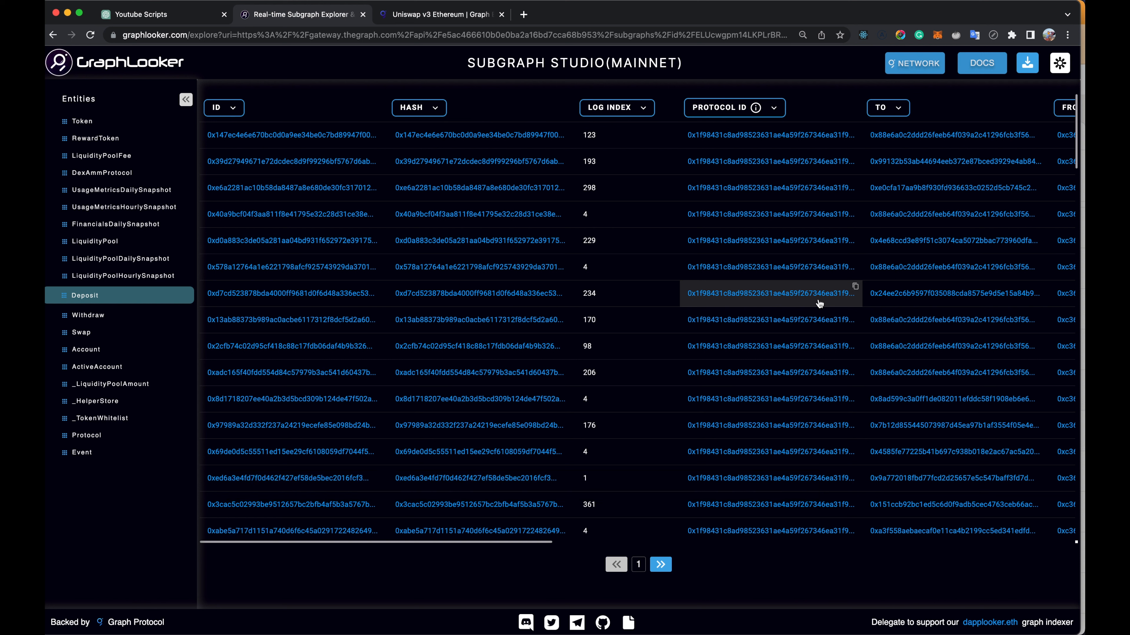
Examine the filter conditions offered for the Hash column, then close the filter without applying one.
left_click(435, 109)
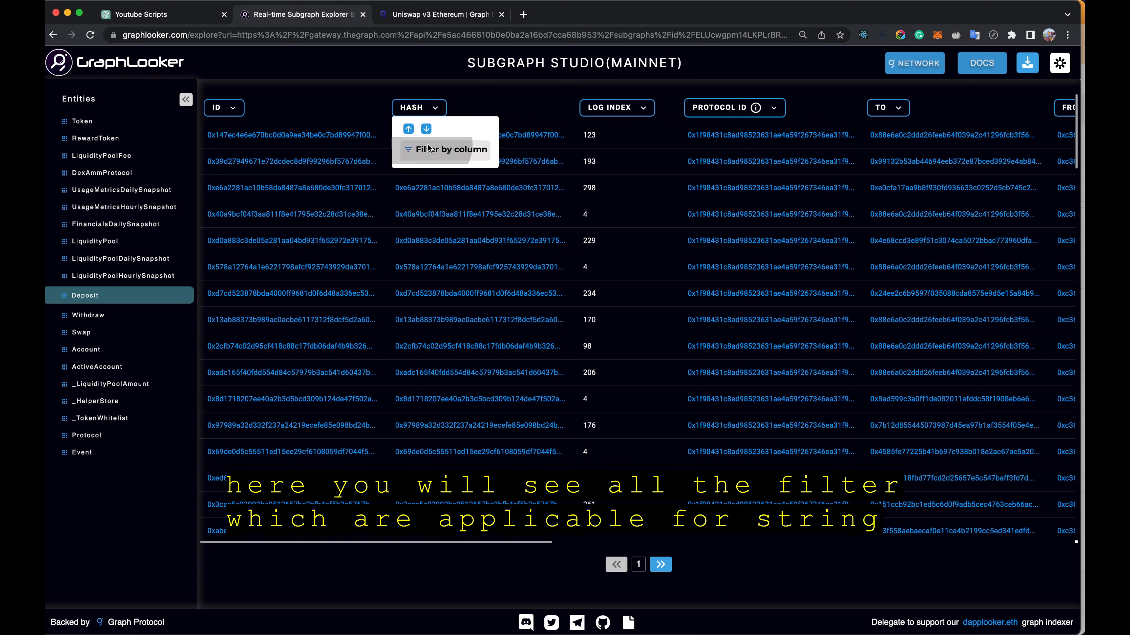
left_click(451, 150)
left_click(465, 178)
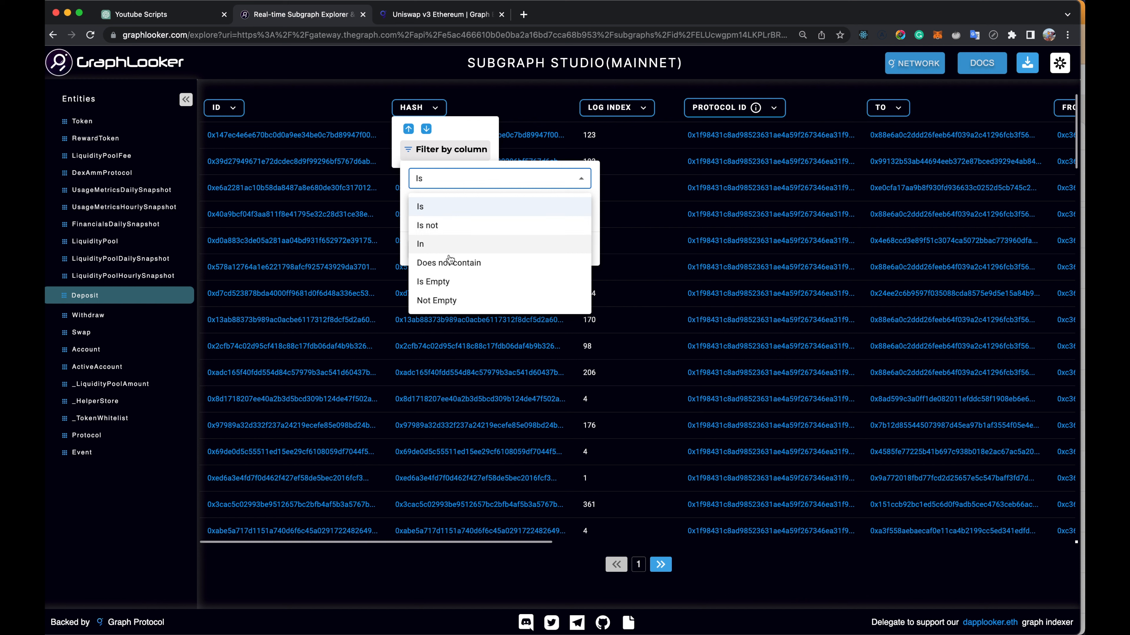
left_click(533, 102)
left_click(535, 101)
Examine the numeric filter conditions offered for the Log Index column without applying any.
left_click(625, 106)
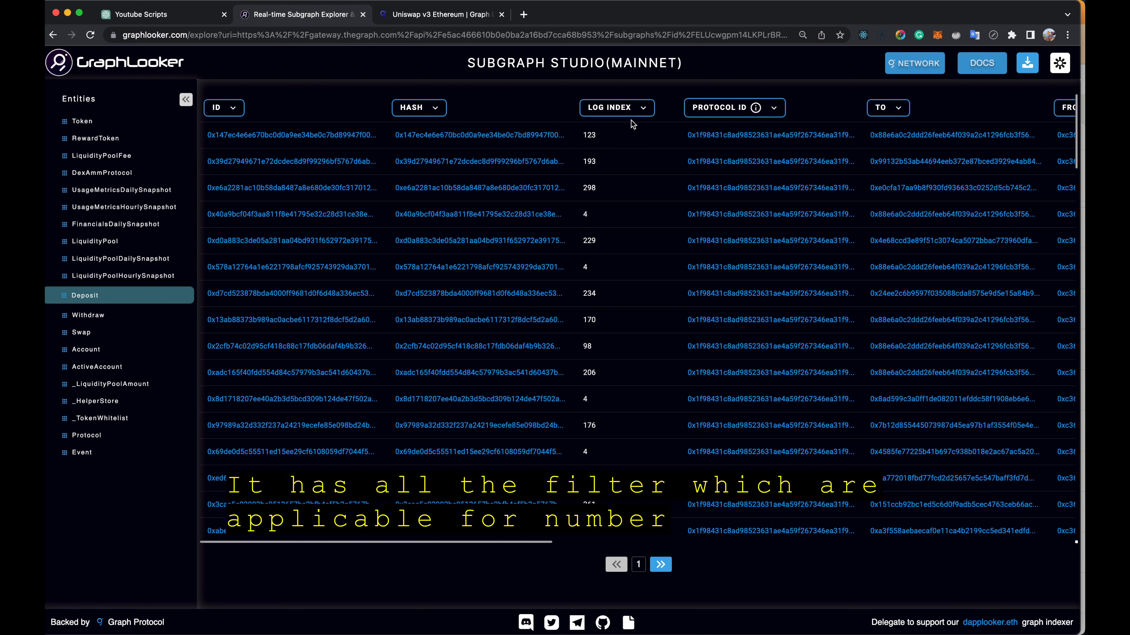
left_click(642, 109)
left_click(631, 149)
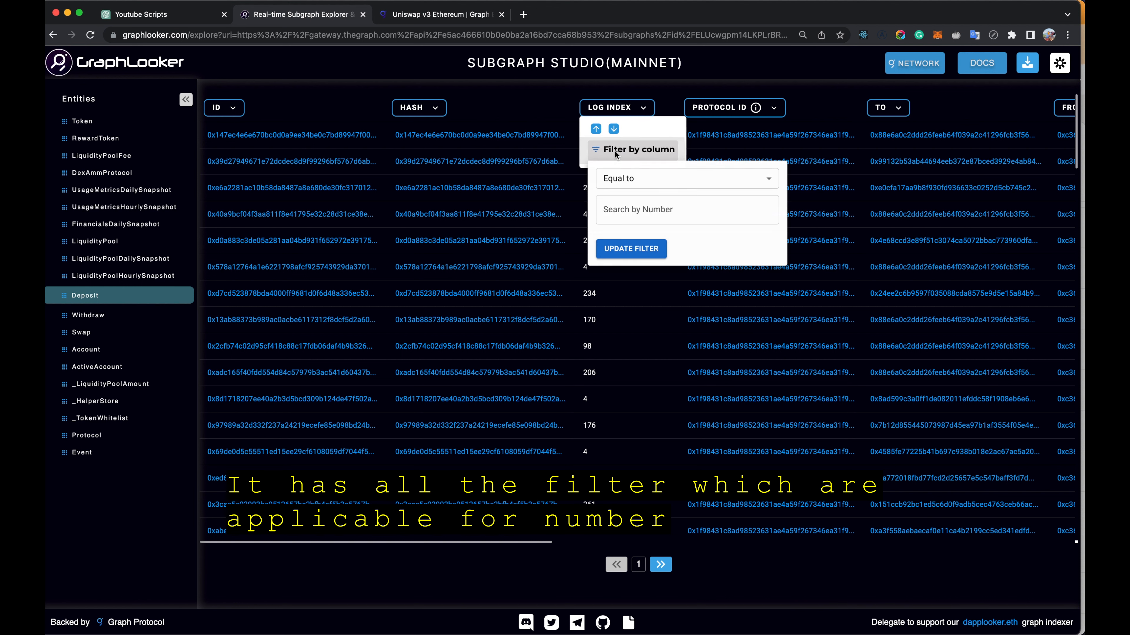
left_click(633, 177)
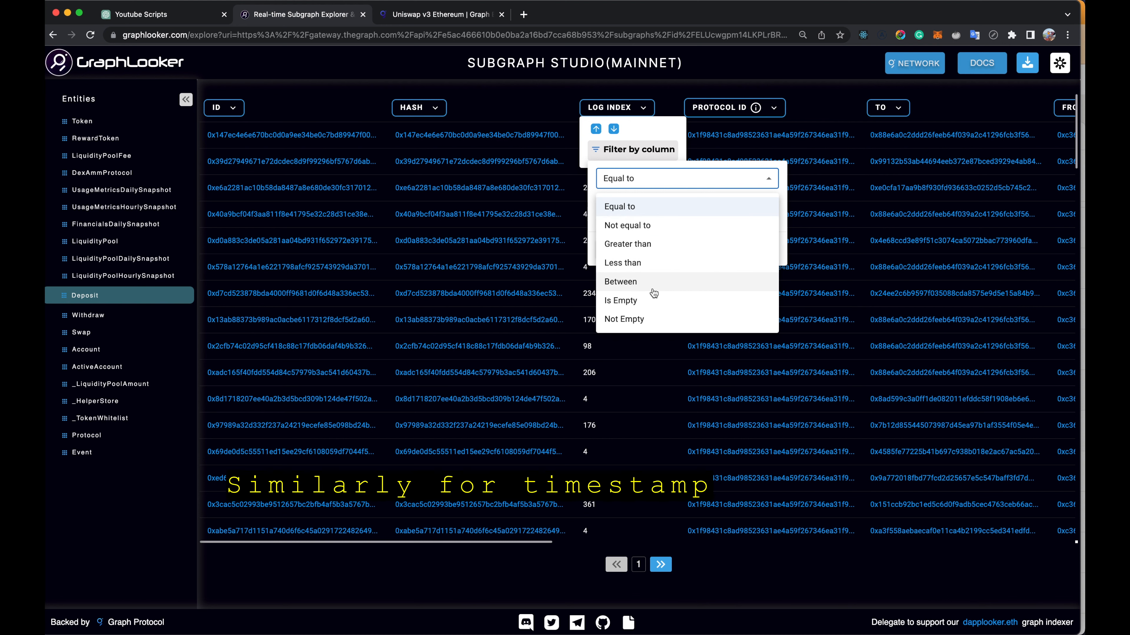
left_click(836, 110)
left_click(835, 110)
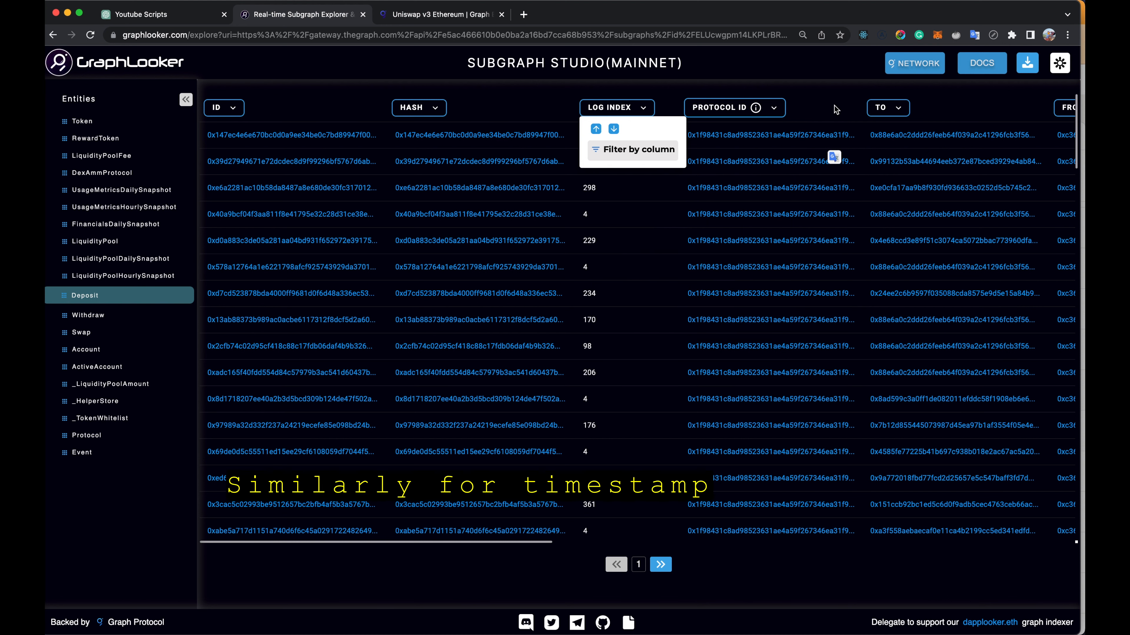
Examine the date filter conditions offered for the Timestamp column, then close the filter without applying one.
scroll(835, 109, "right", 4)
scroll(836, 110, "right", 5)
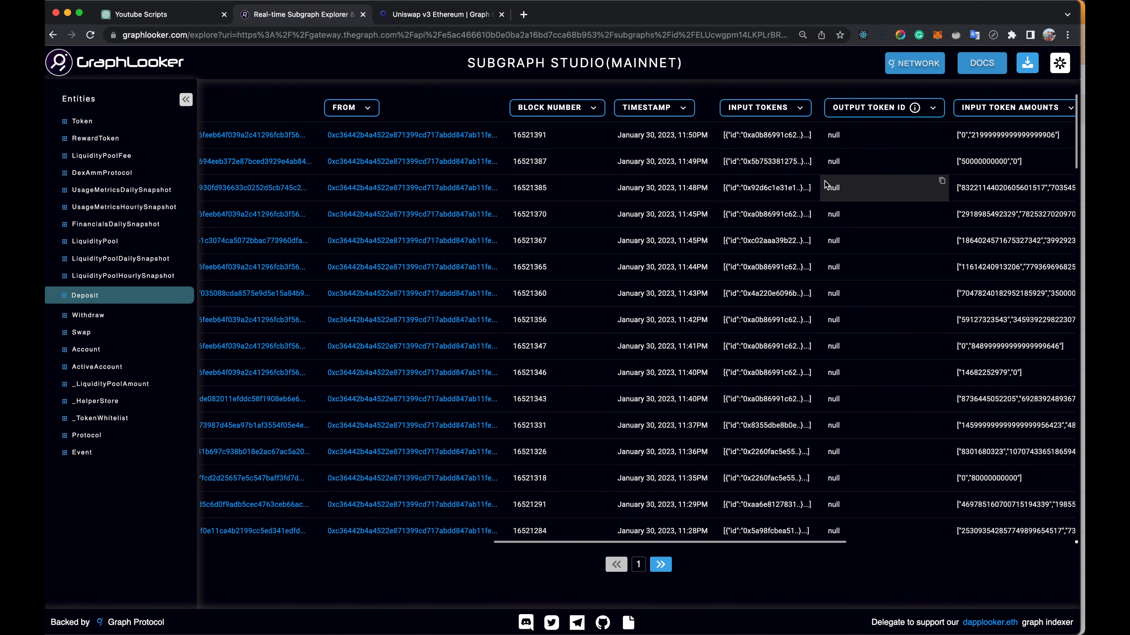
left_click(683, 109)
left_click(655, 149)
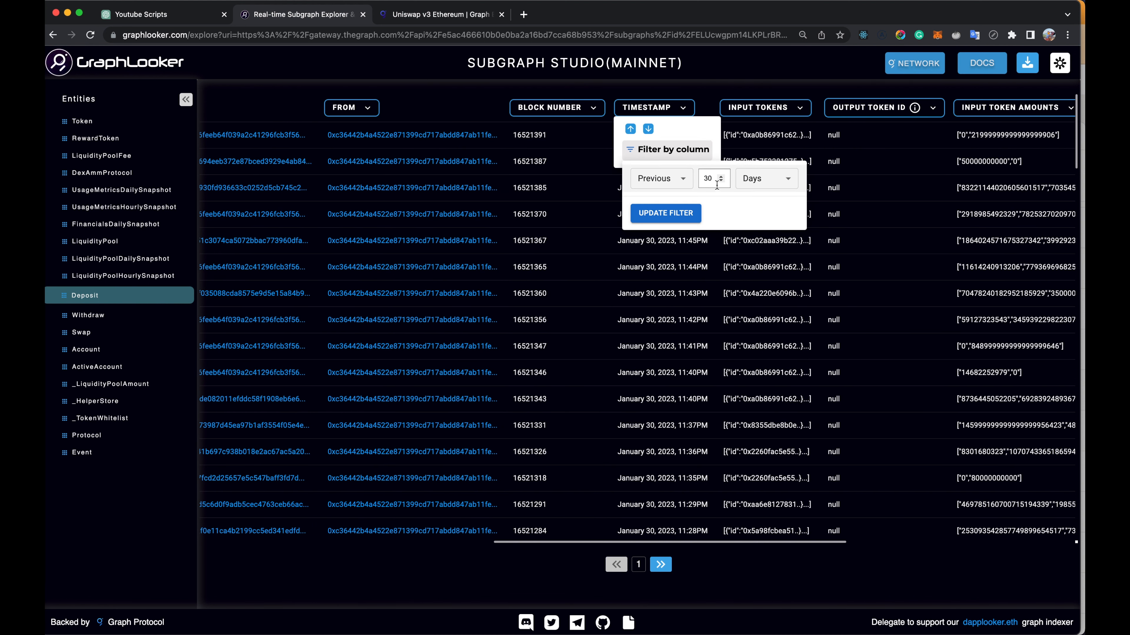
left_click(668, 185)
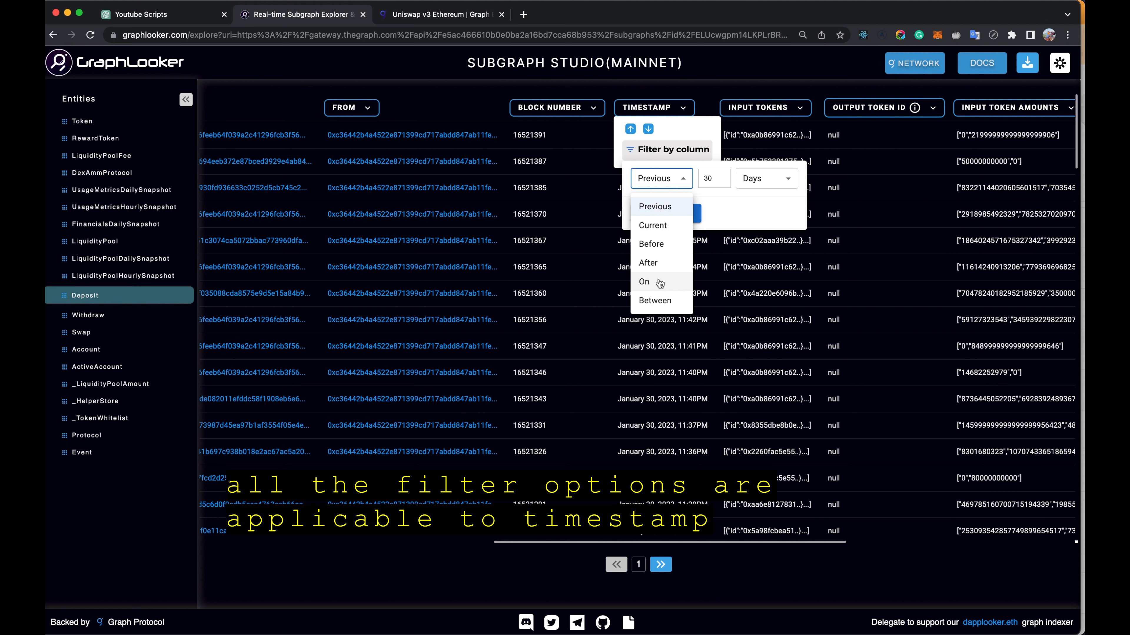
left_click(721, 103)
left_click(716, 96)
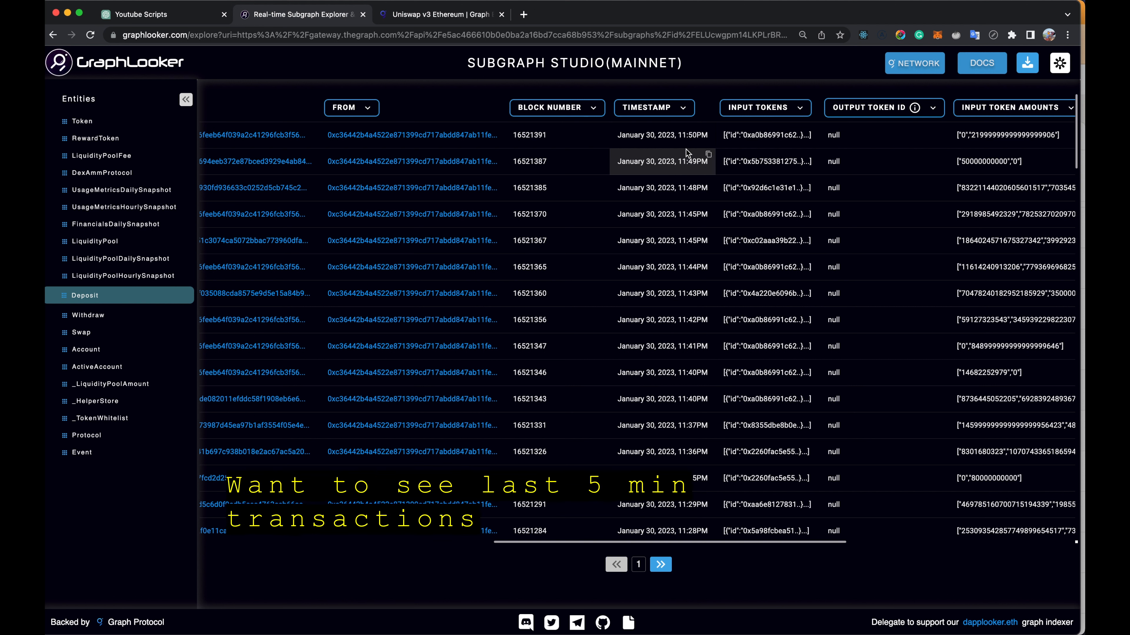
Filter the Deposit table's Timestamp column to the previous 5 minutes.
left_click(680, 107)
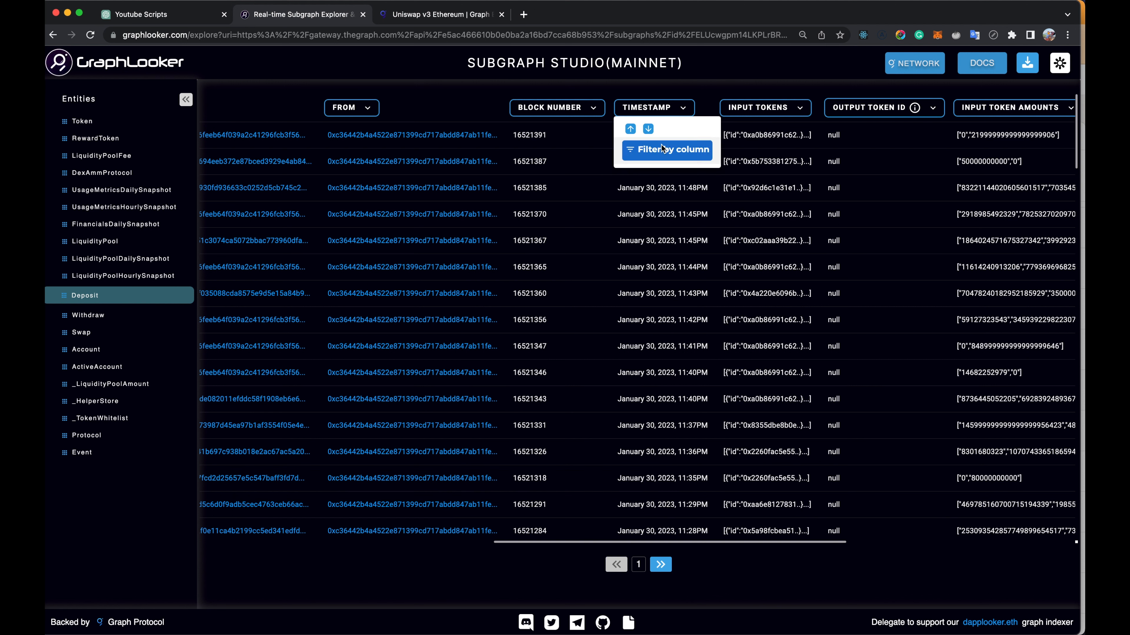
left_click(661, 147)
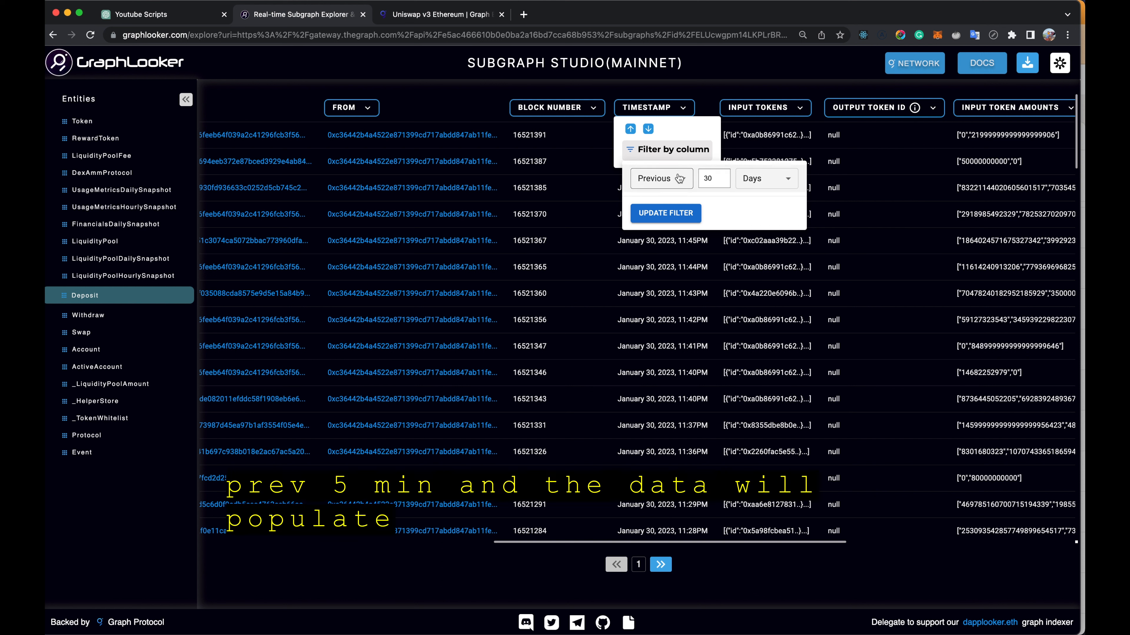
double_click(711, 179)
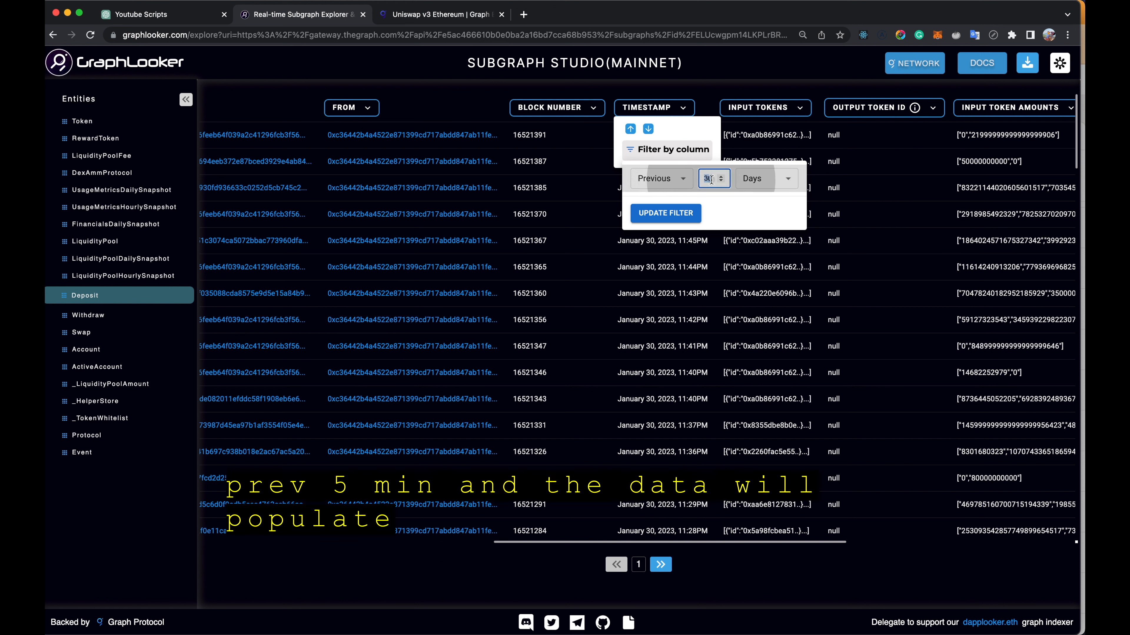
type("5")
left_click(763, 178)
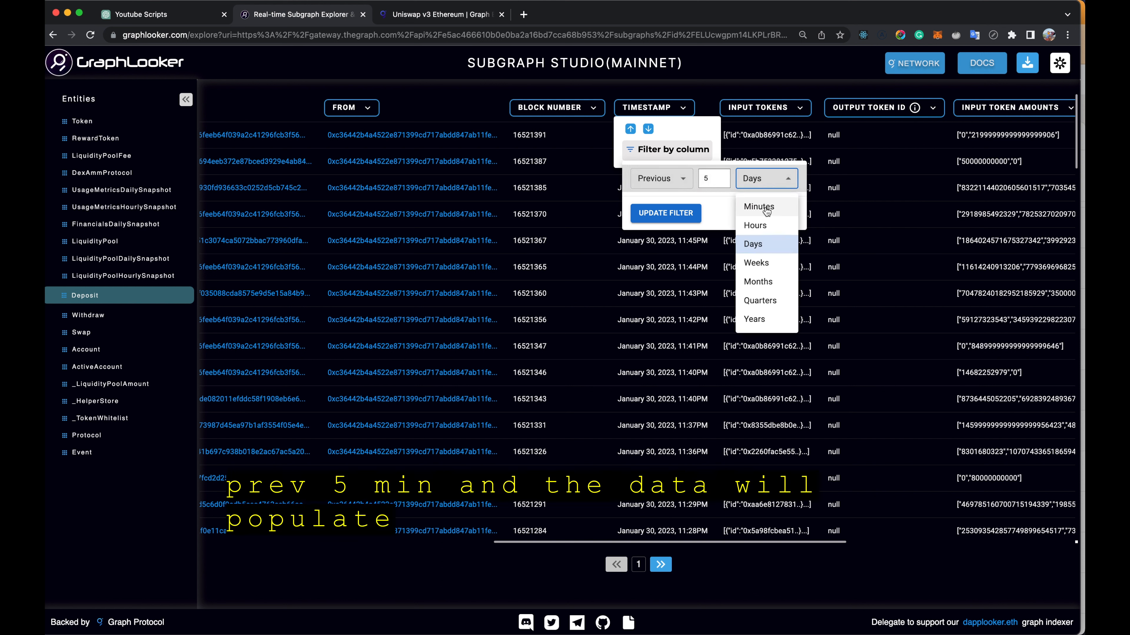
left_click(765, 210)
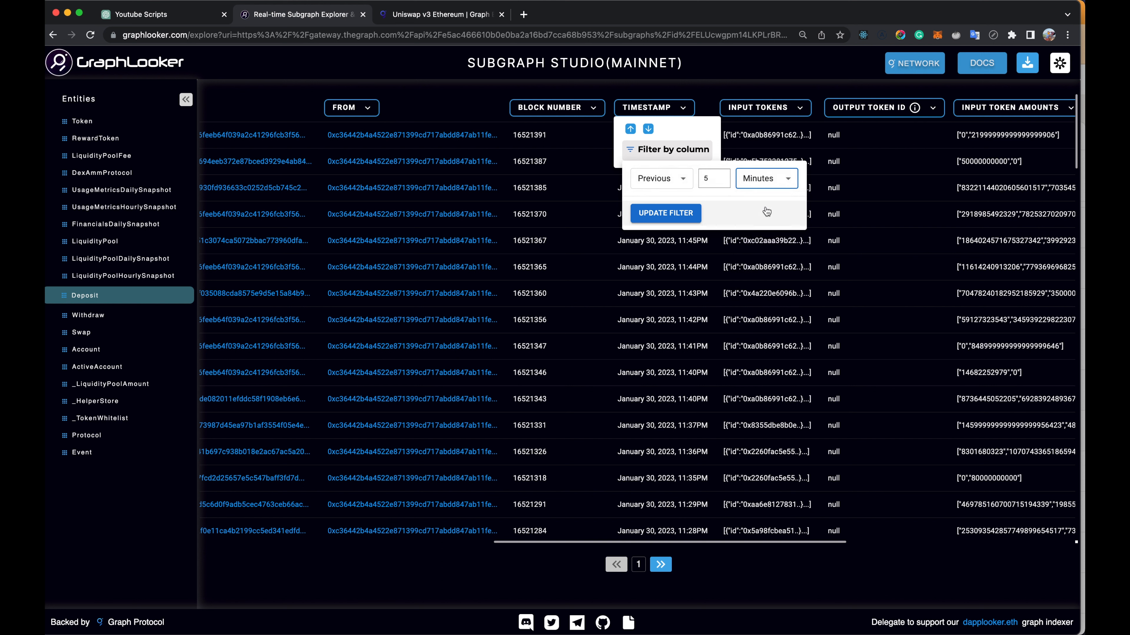
left_click(674, 213)
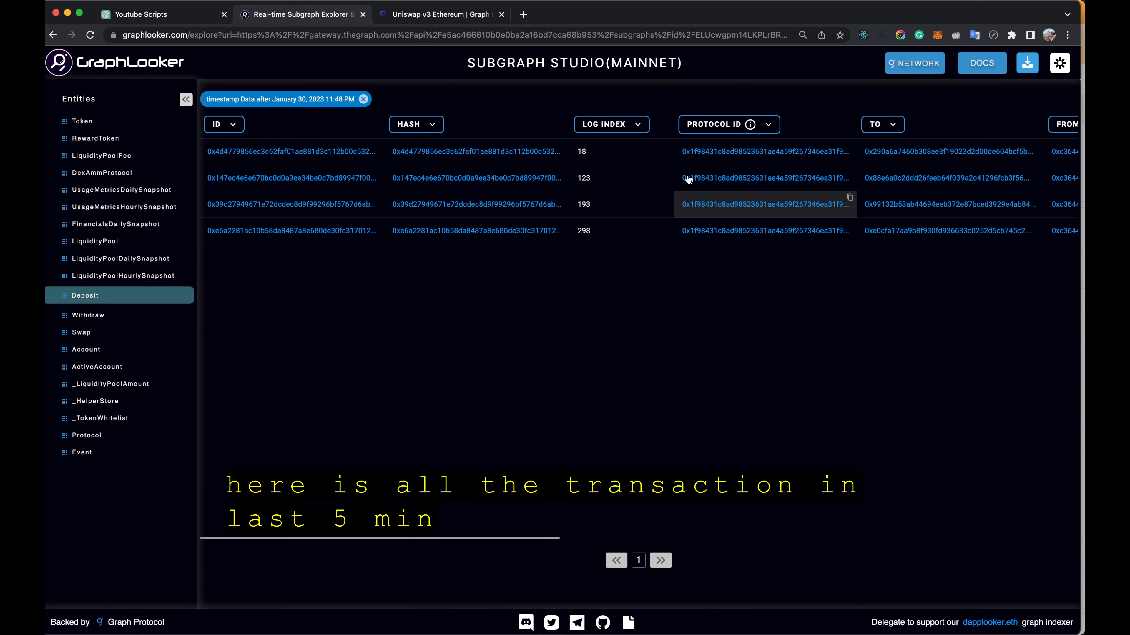
Sort the filtered Deposit records by Timestamp in ascending order.
scroll(731, 127, "right", 10)
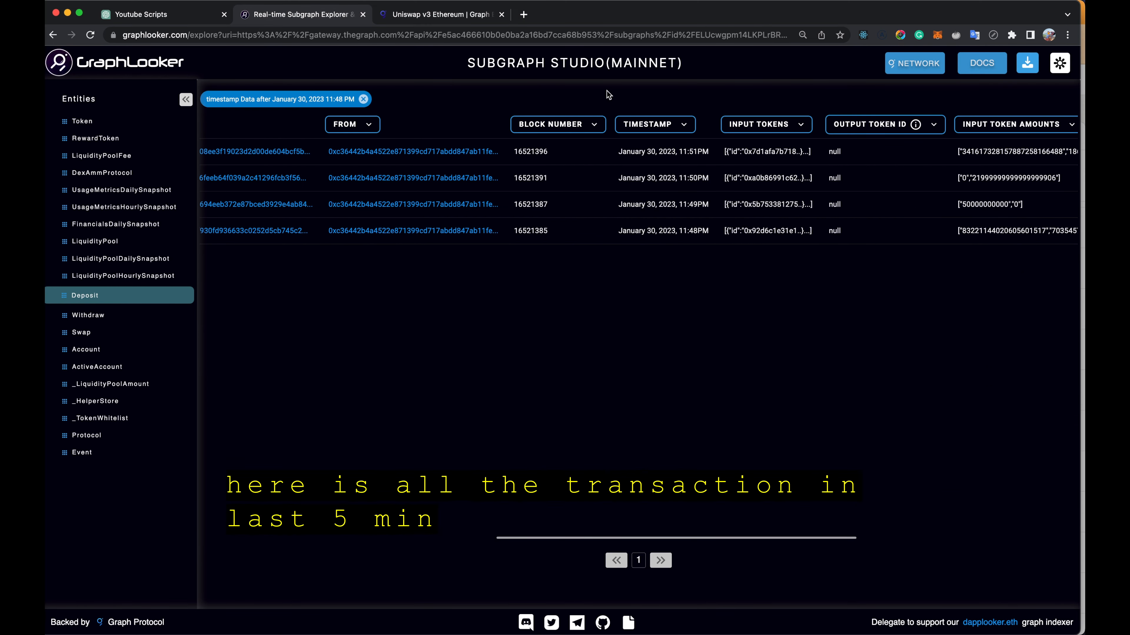
left_click(683, 123)
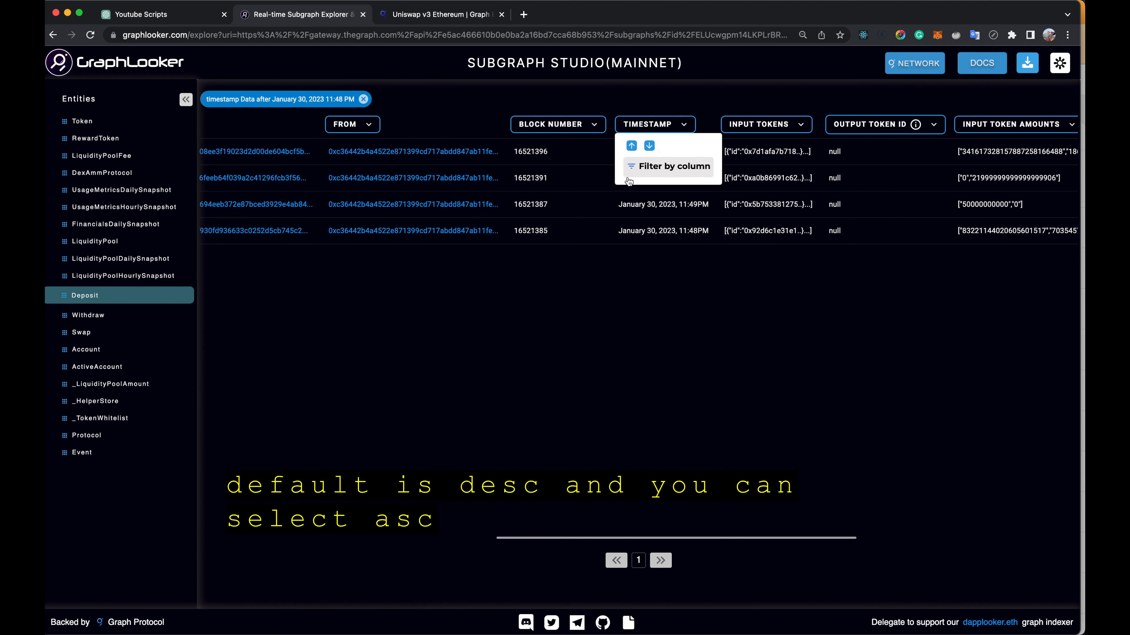
left_click(631, 146)
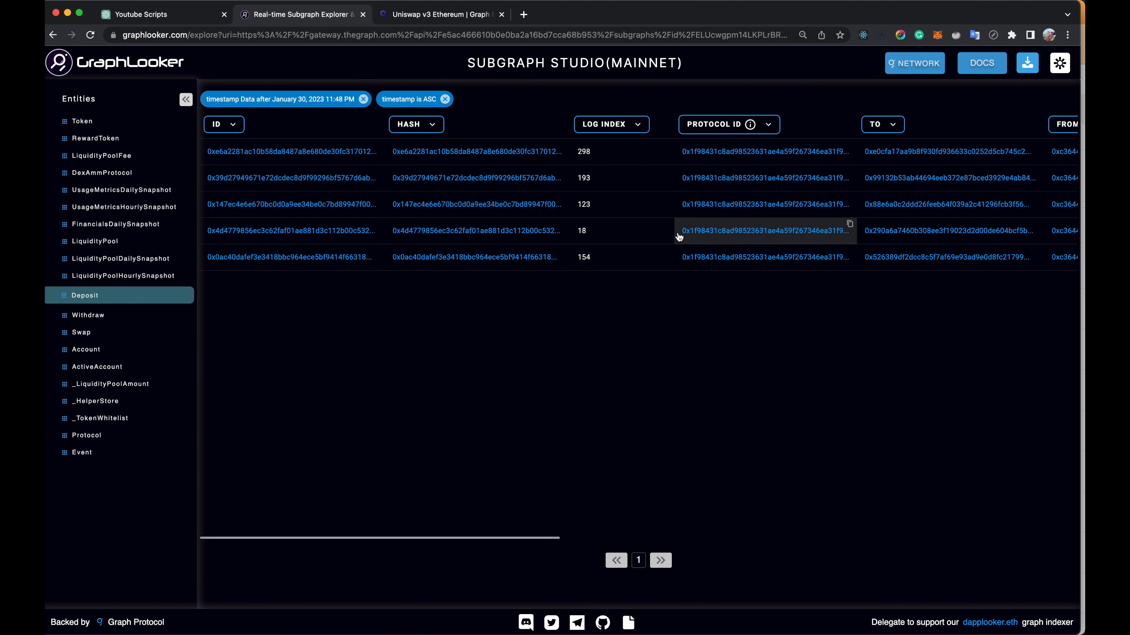
Copy the first record's block number and filter the Block Number column to values equal to 16521385.
scroll(644, 243, "right", 8)
scroll(644, 243, "right", 10)
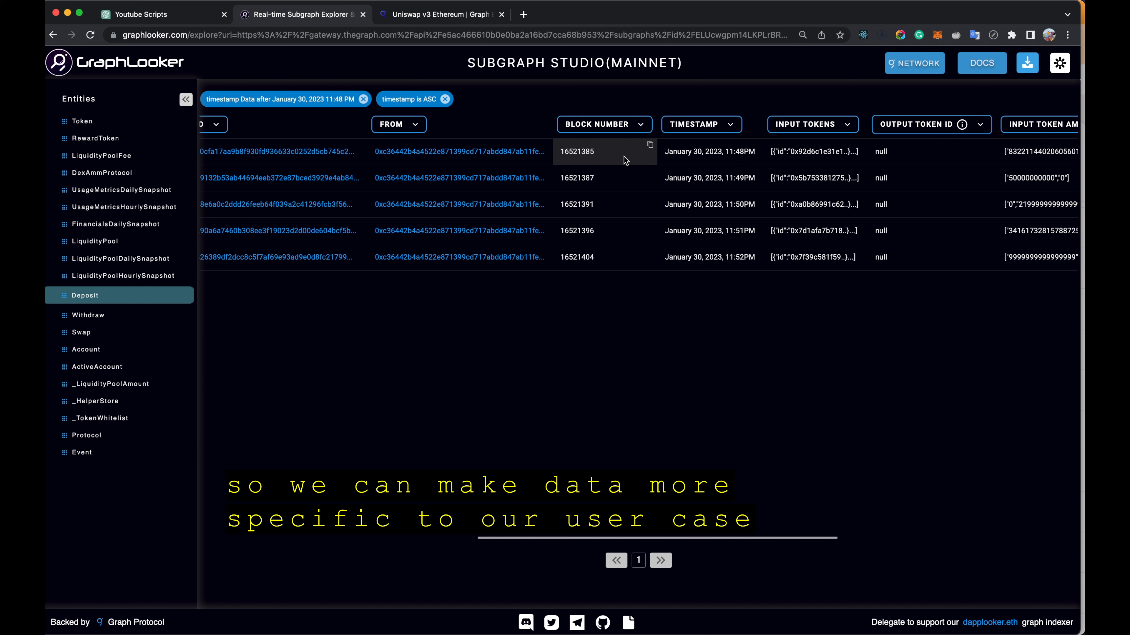
left_click(651, 147)
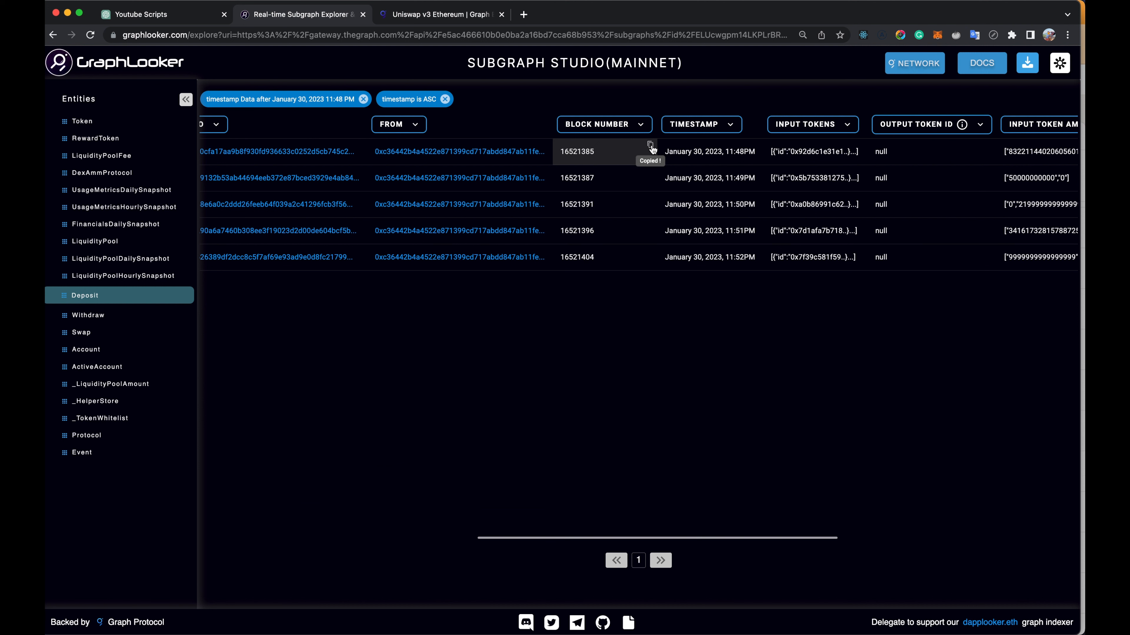
left_click(627, 124)
left_click(615, 166)
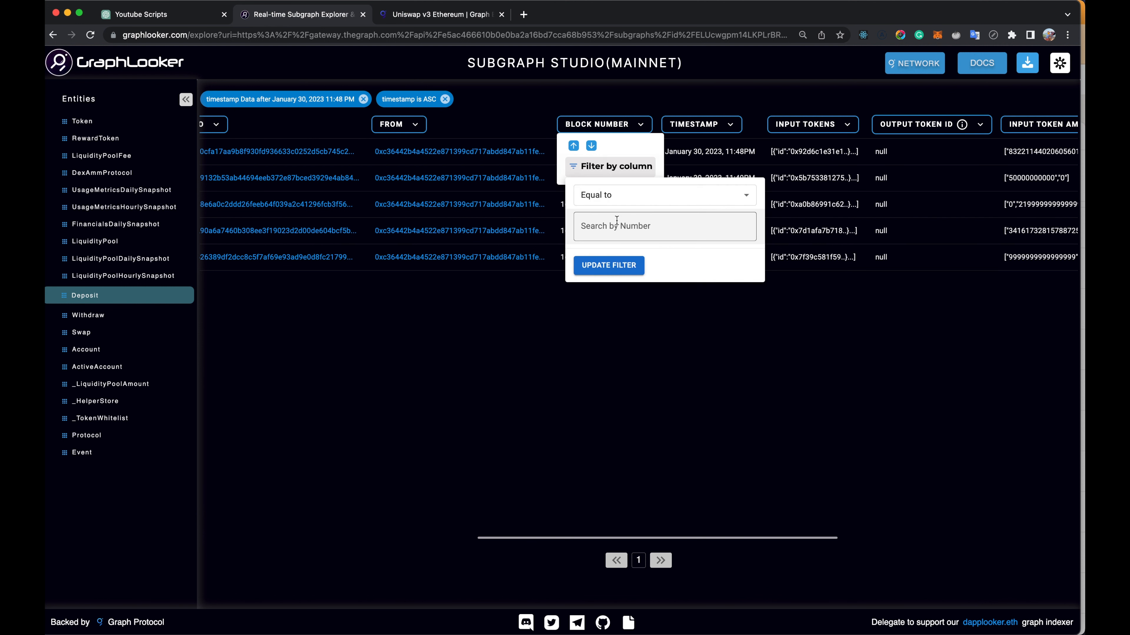
left_click(607, 230)
type("16521385")
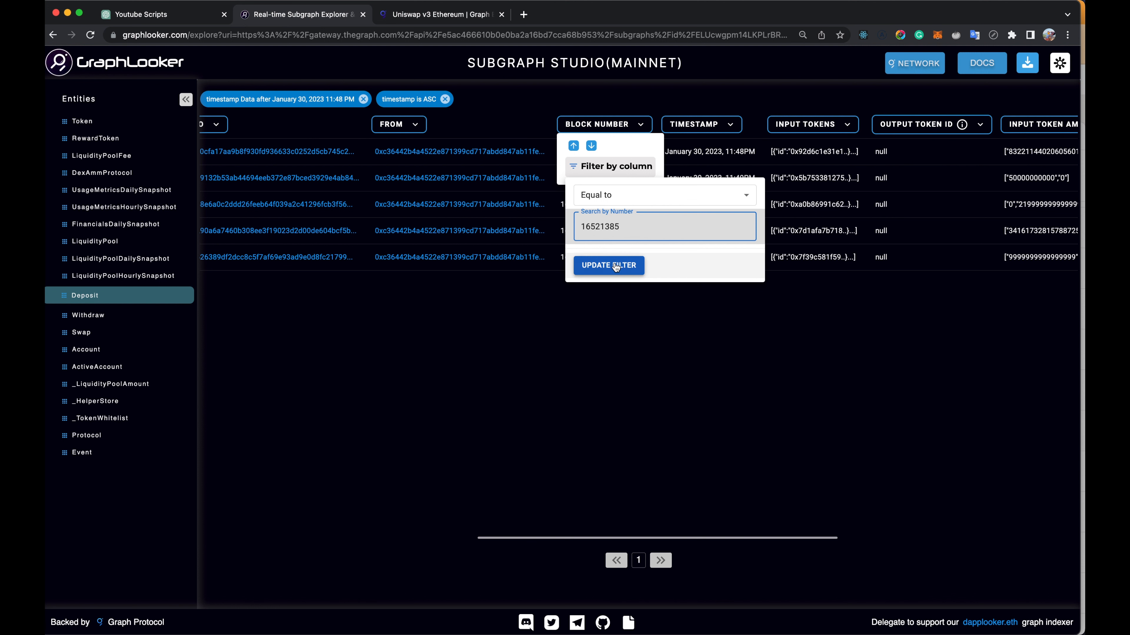
left_click(615, 265)
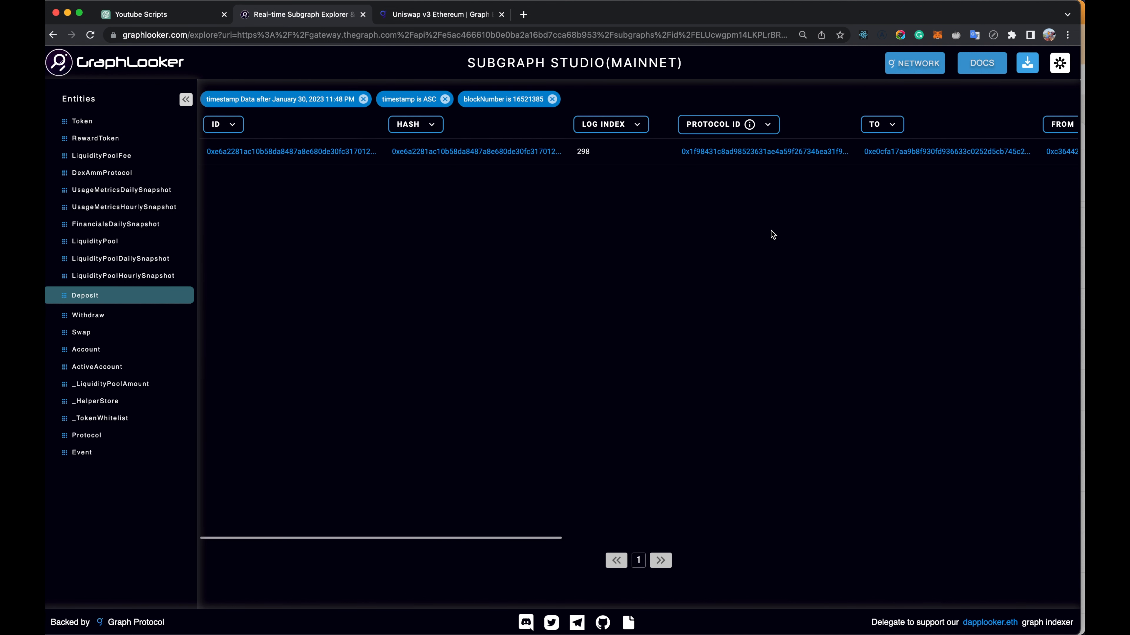
Look across the filtered deposit's columns and select the page's full URL for sharing the view.
scroll(769, 232, "right", 10)
scroll(773, 234, "right", 2)
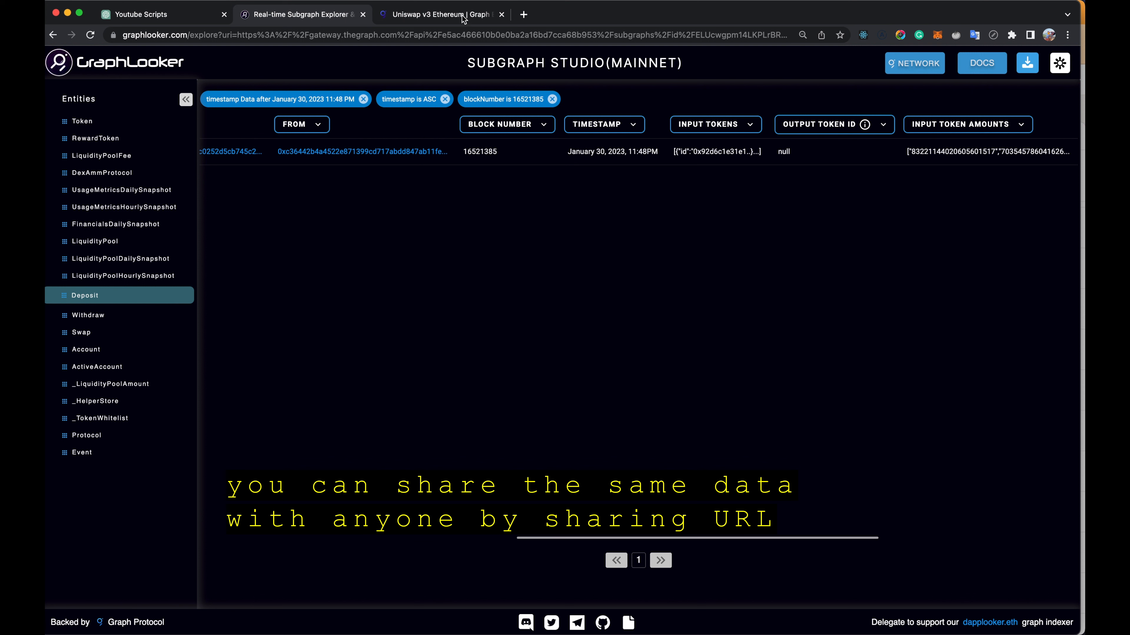
left_click(418, 34)
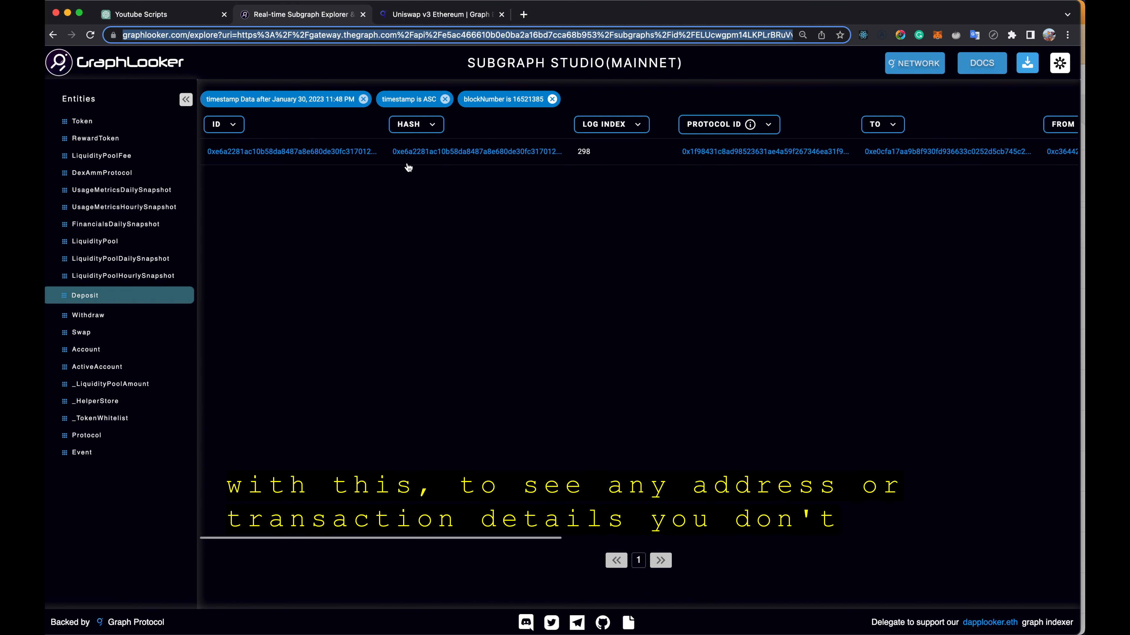
Open the filtered deposit's ID link in Etherscan and look through the transaction details.
left_click(328, 152)
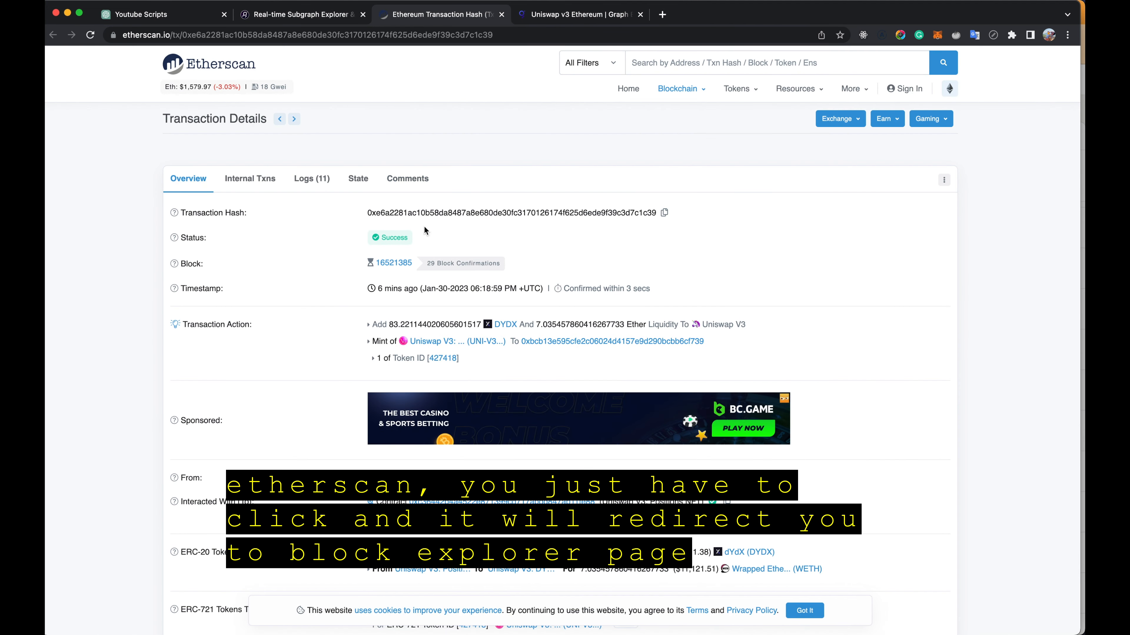
scroll(463, 278, "down", 10)
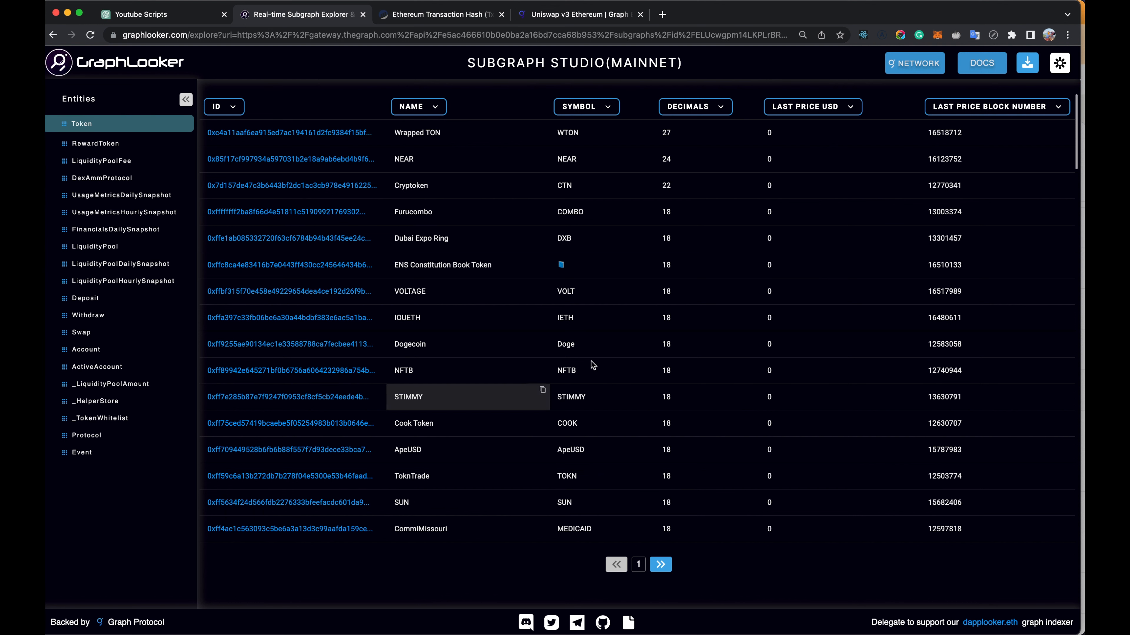
Start downloading the Token entity's data and highlight the downloaded-records counter.
left_click(1027, 66)
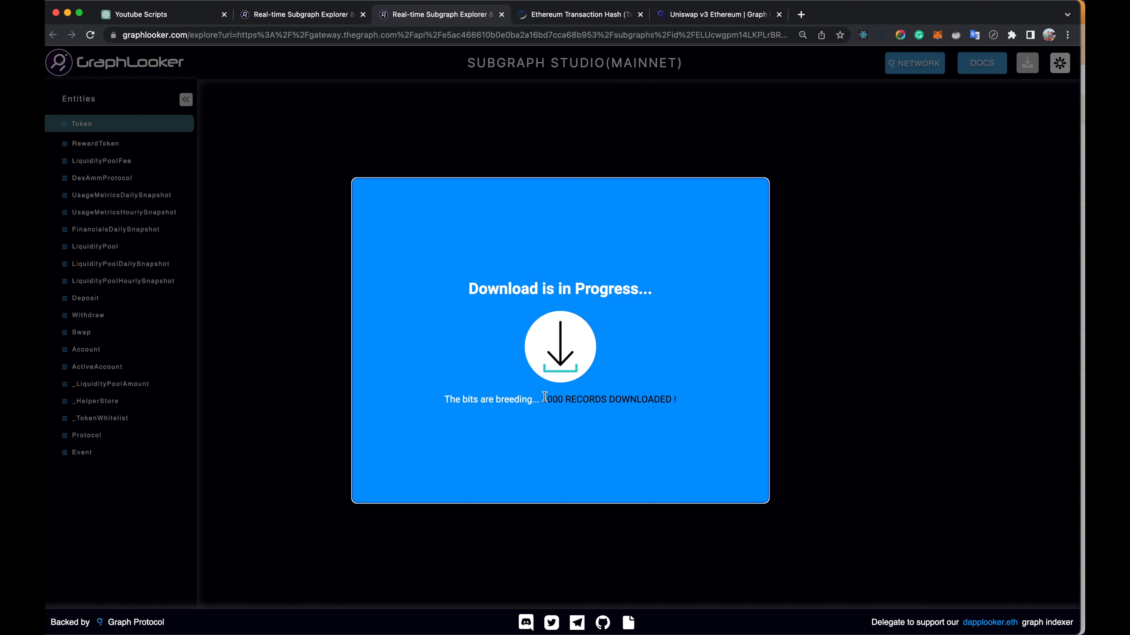
left_click_drag(543, 398, 632, 409)
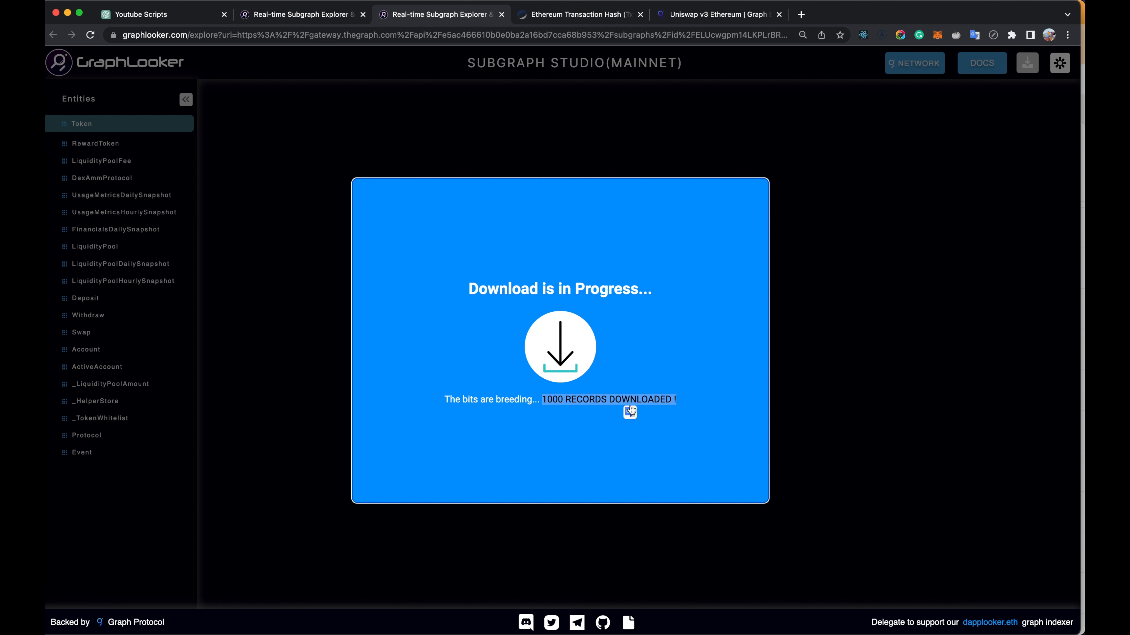